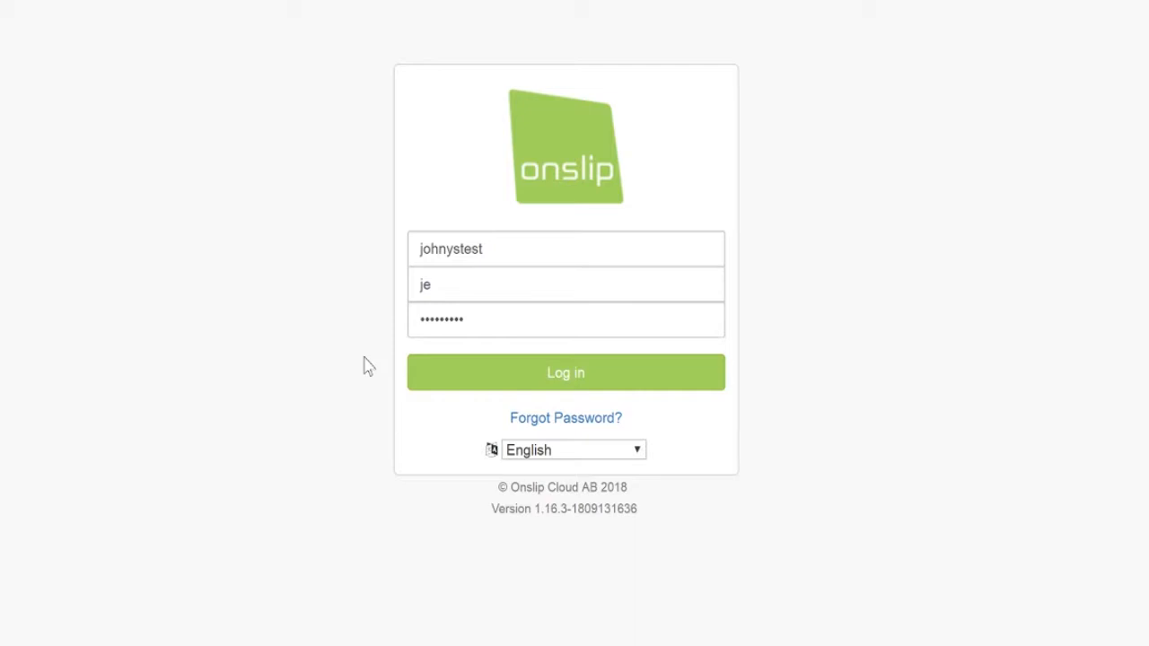
Step: Log in to the Onslip back office with the pre-filled credentials and open the Reports menu
click(569, 383)
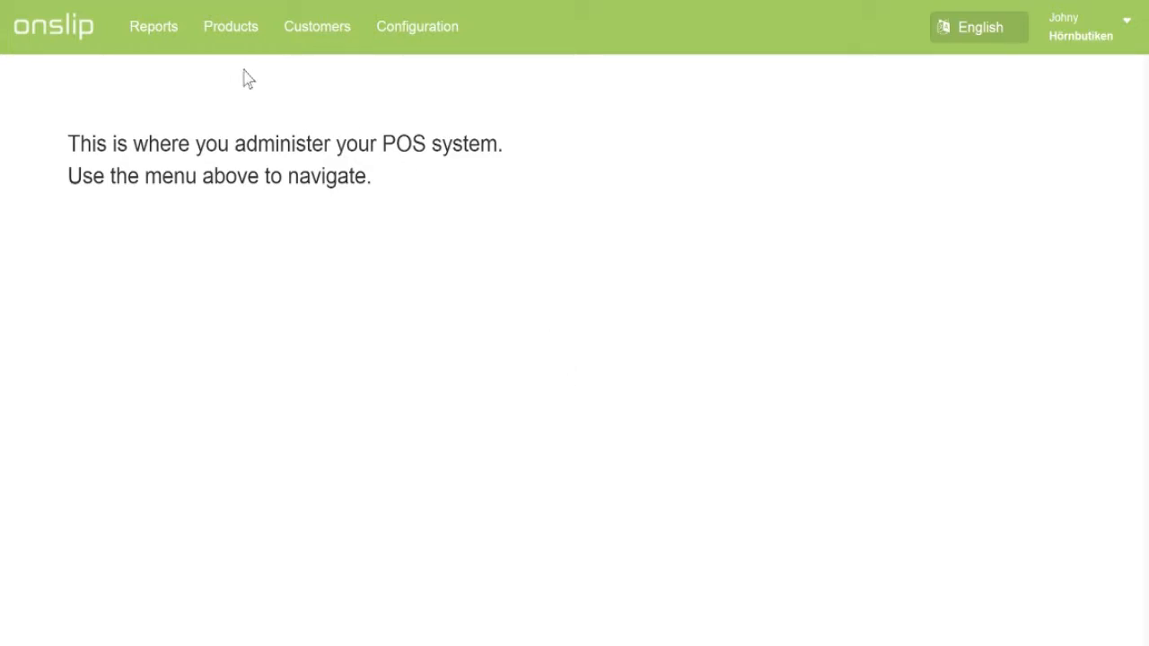
click(153, 43)
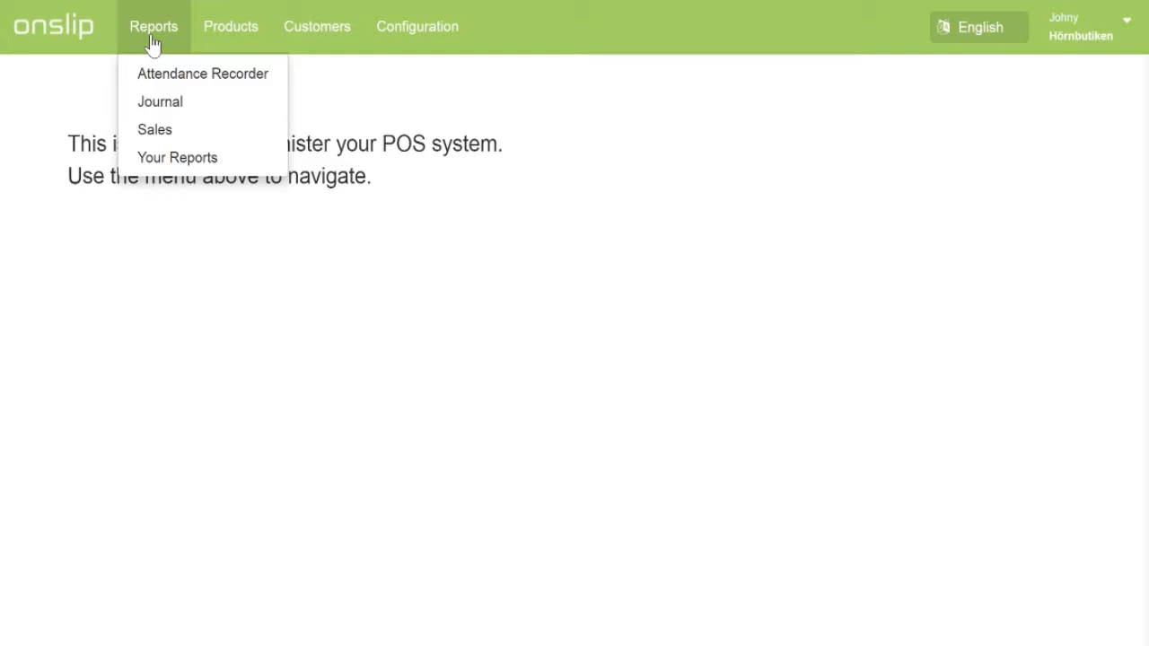
Step: Show the Sales report for 01/01/2018 to 10/19/2018
click(157, 131)
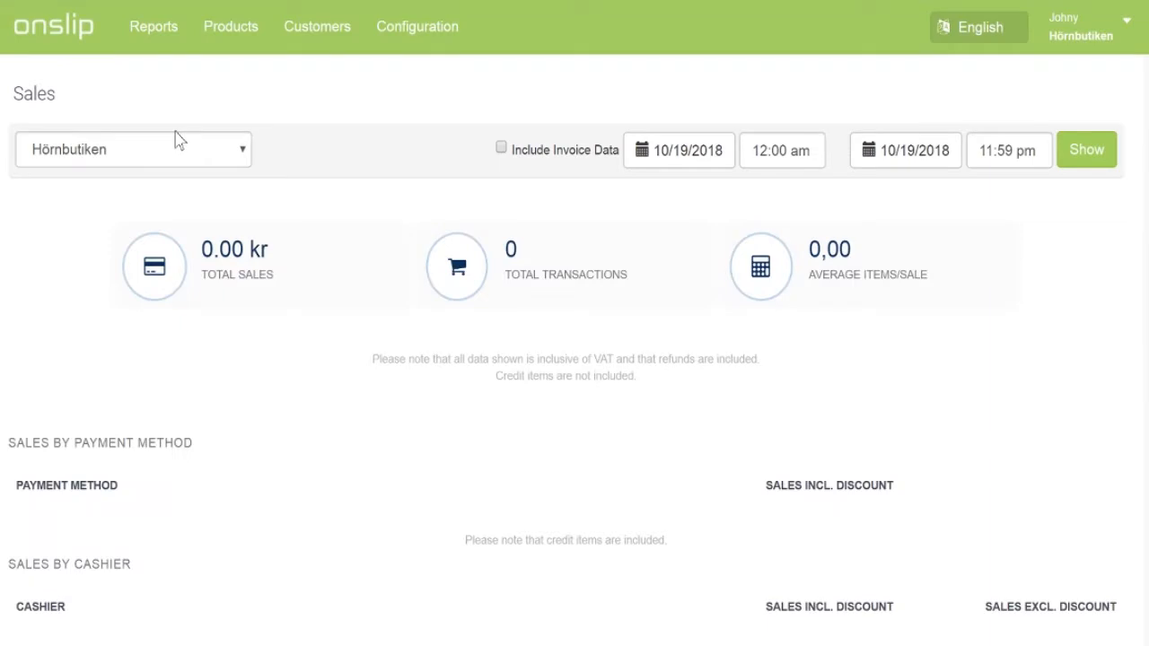
click(707, 151)
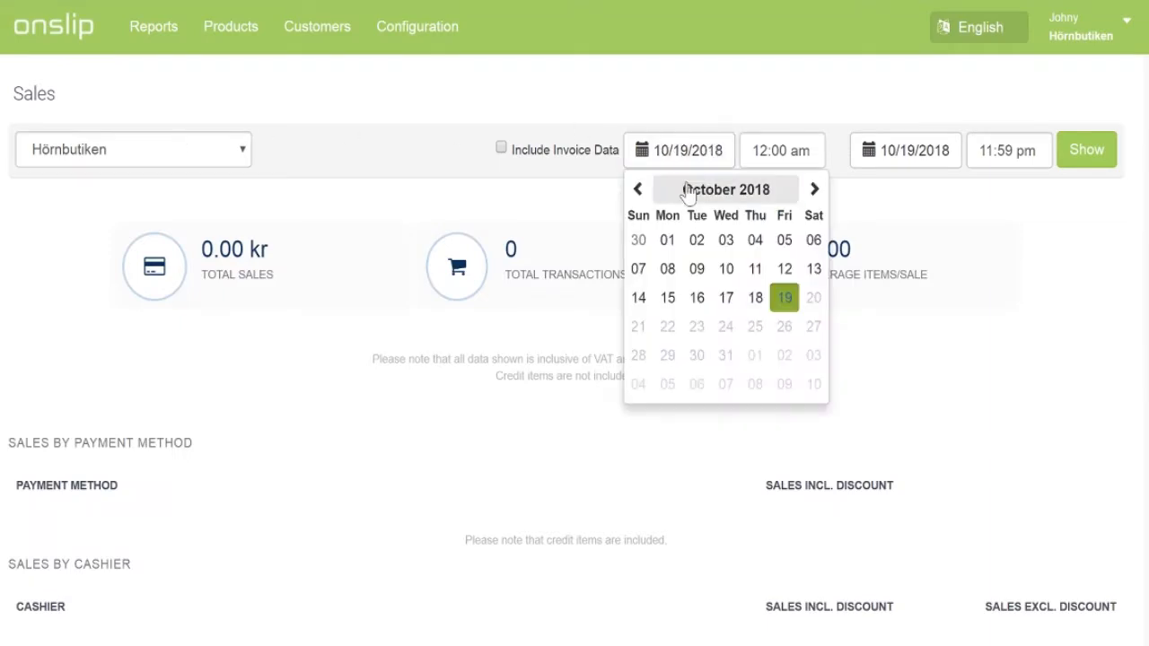
click(687, 191)
click(655, 222)
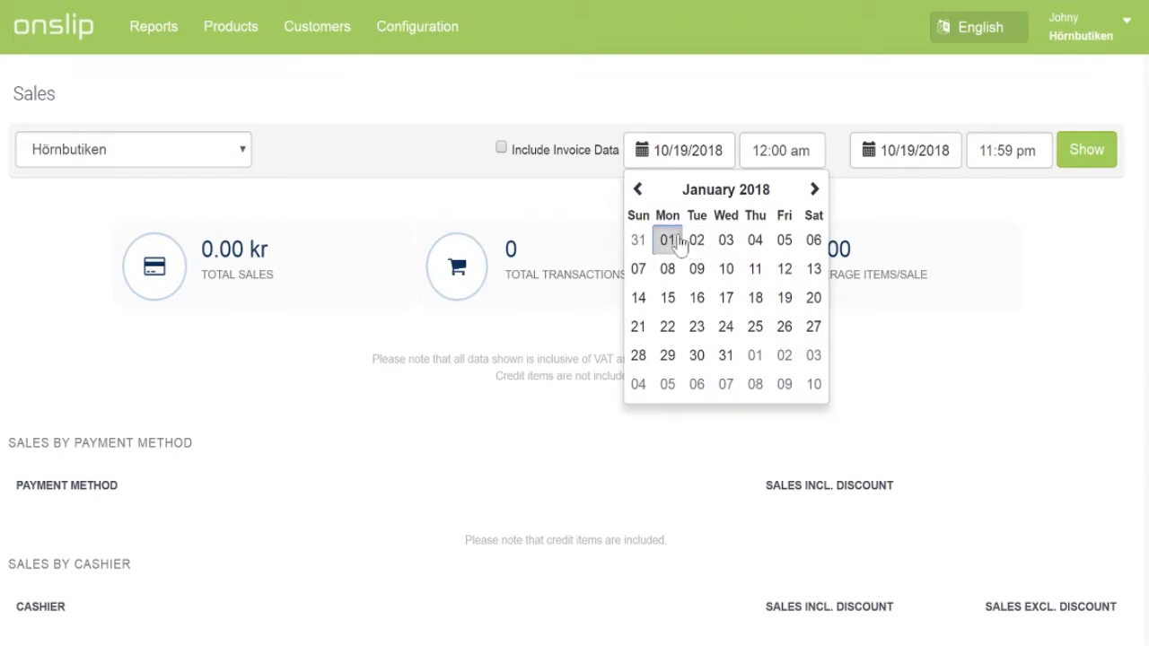
click(667, 240)
click(1016, 297)
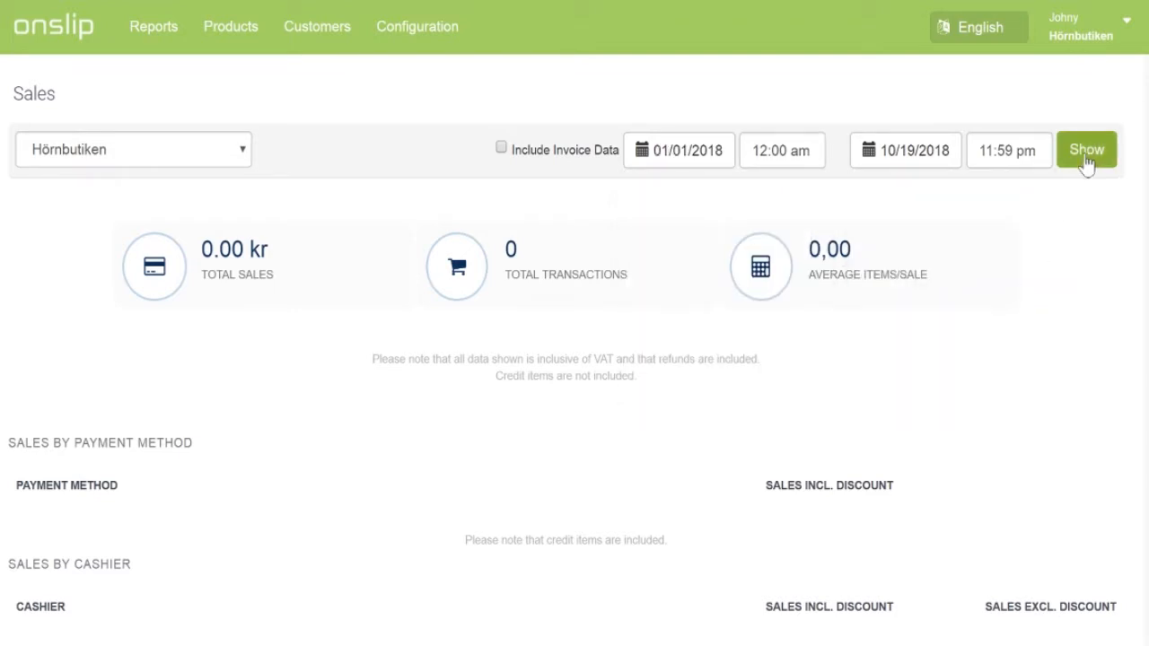
click(1085, 154)
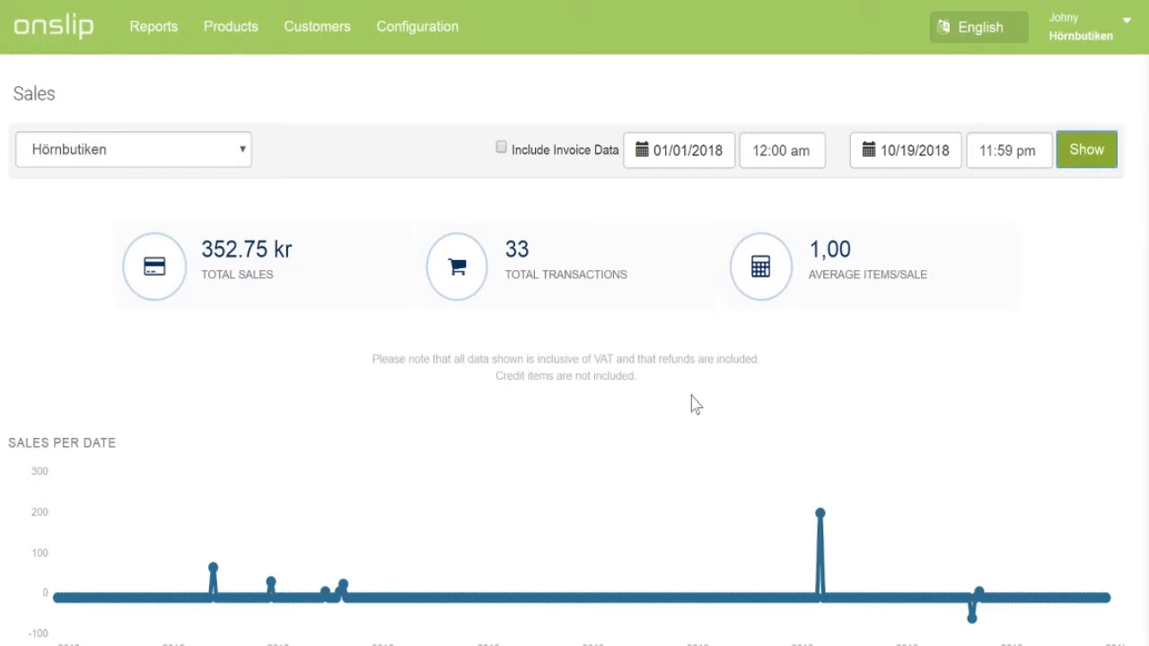
Step: Review the Sales report: 352.75 kr across 33 transactions
scroll(693, 403, down, 5)
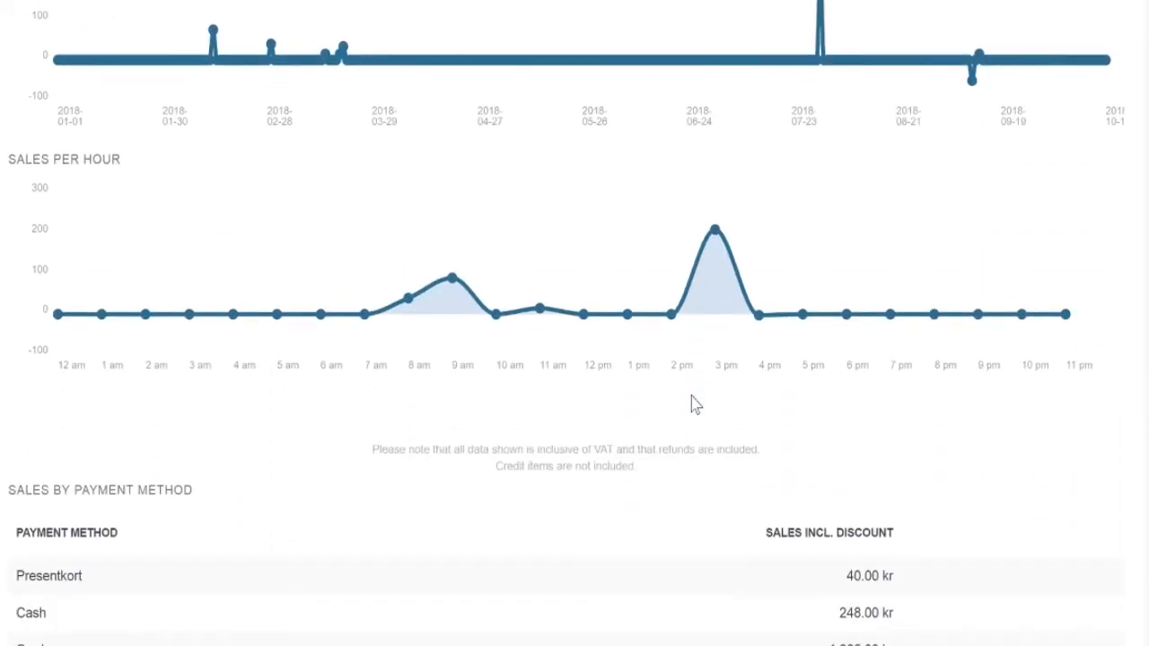
scroll(693, 403, down, 1)
scroll(693, 403, down, 1)
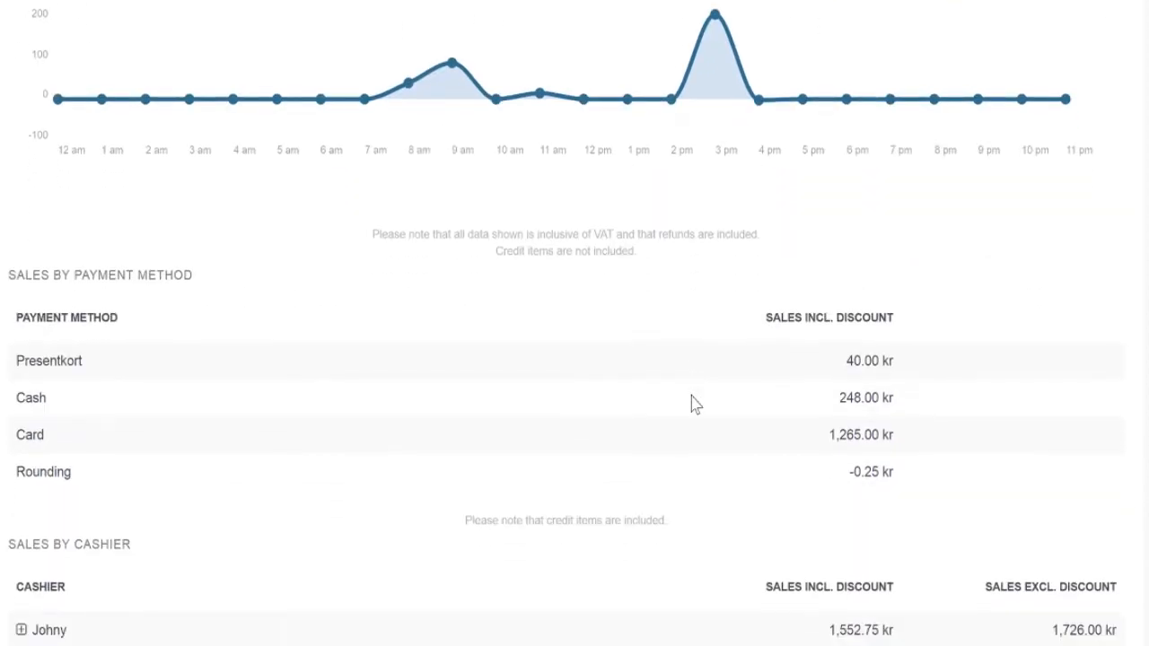
scroll(693, 403, down, 4)
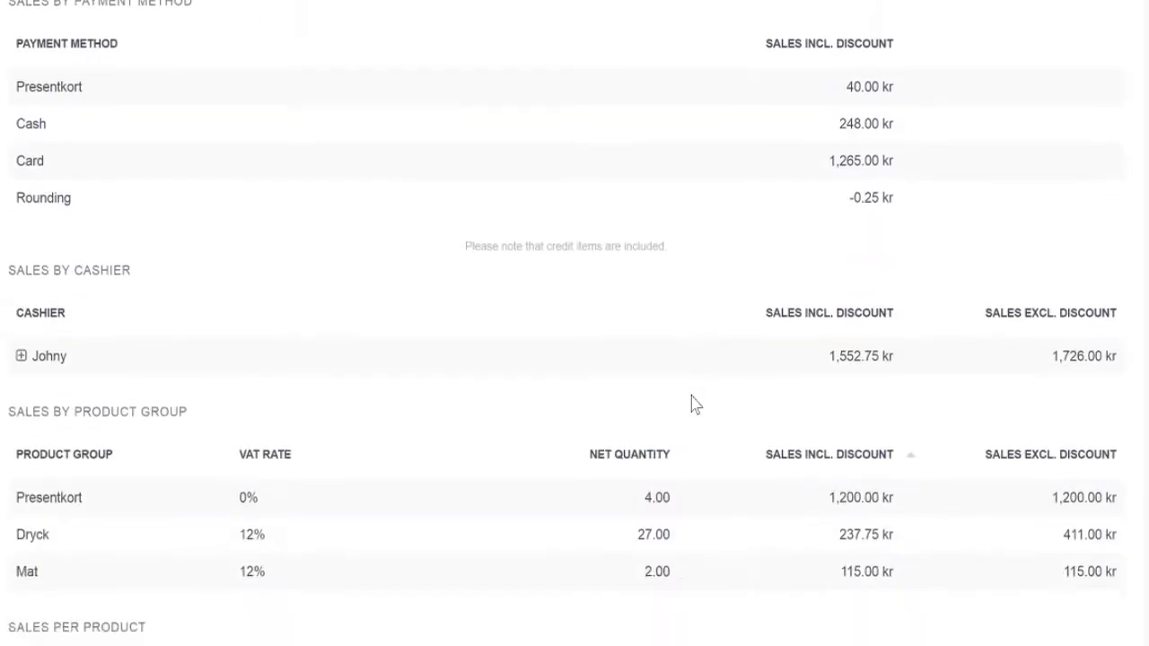
scroll(693, 403, down, 2)
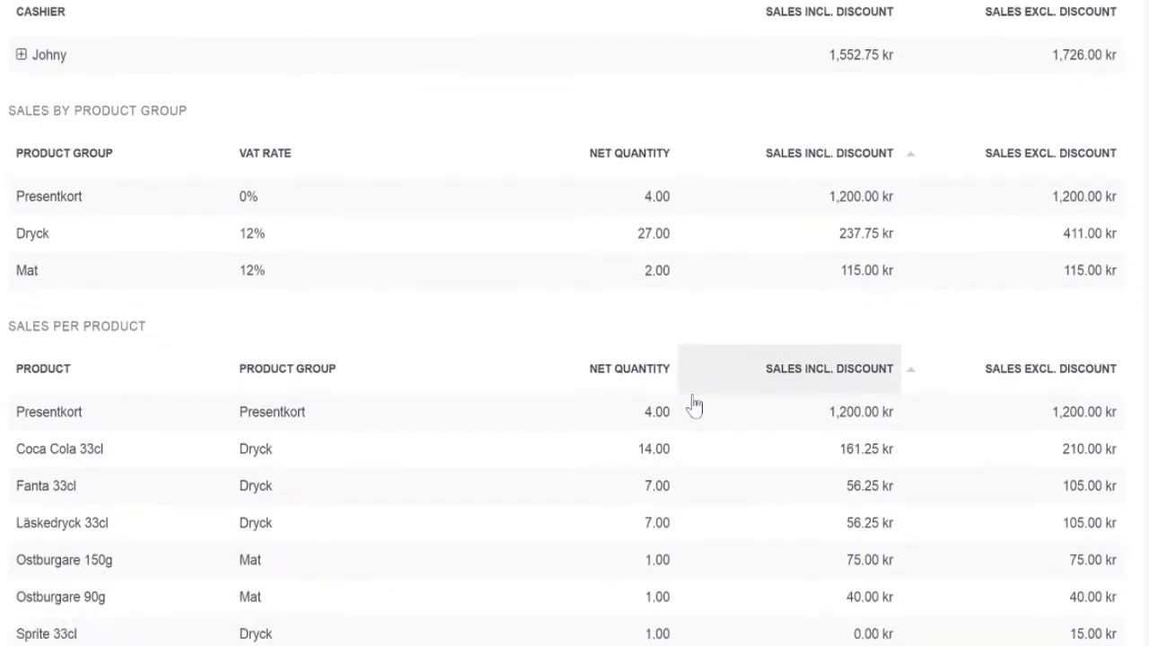
scroll(677, 423, down, 2)
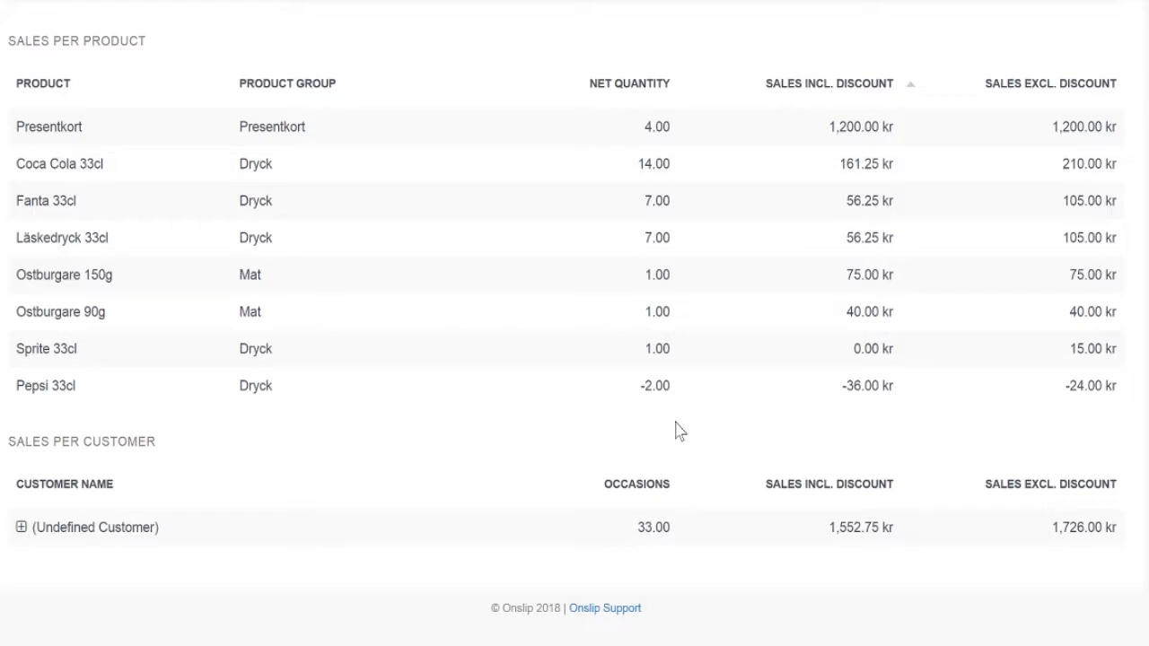
scroll(679, 432, up, 15)
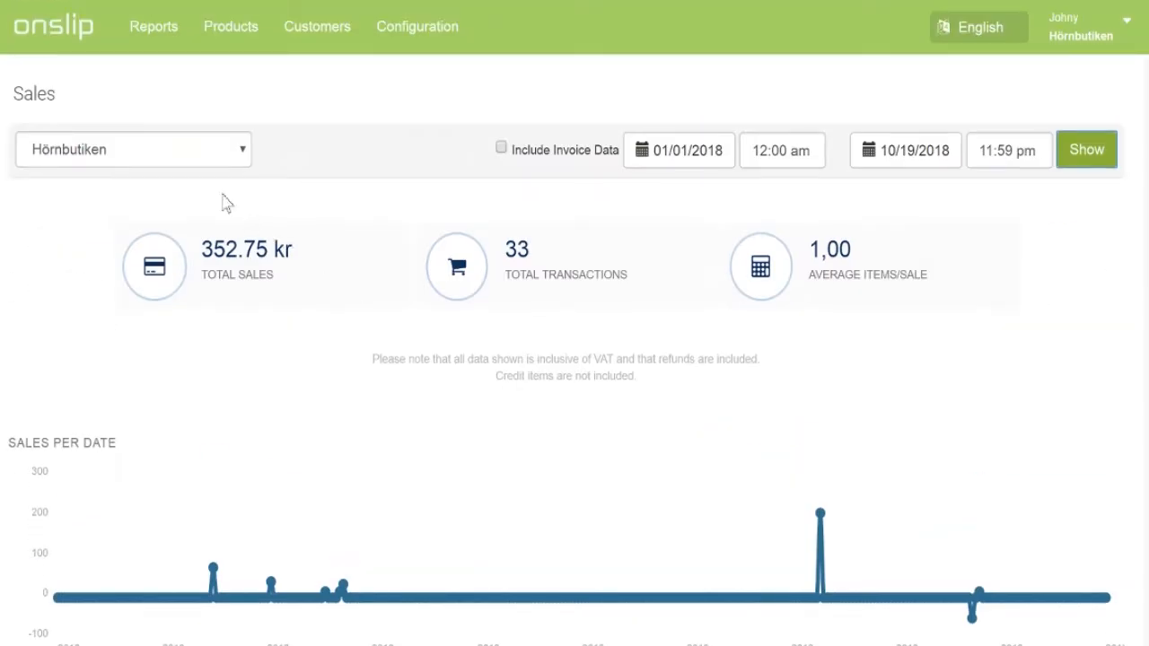
click(163, 32)
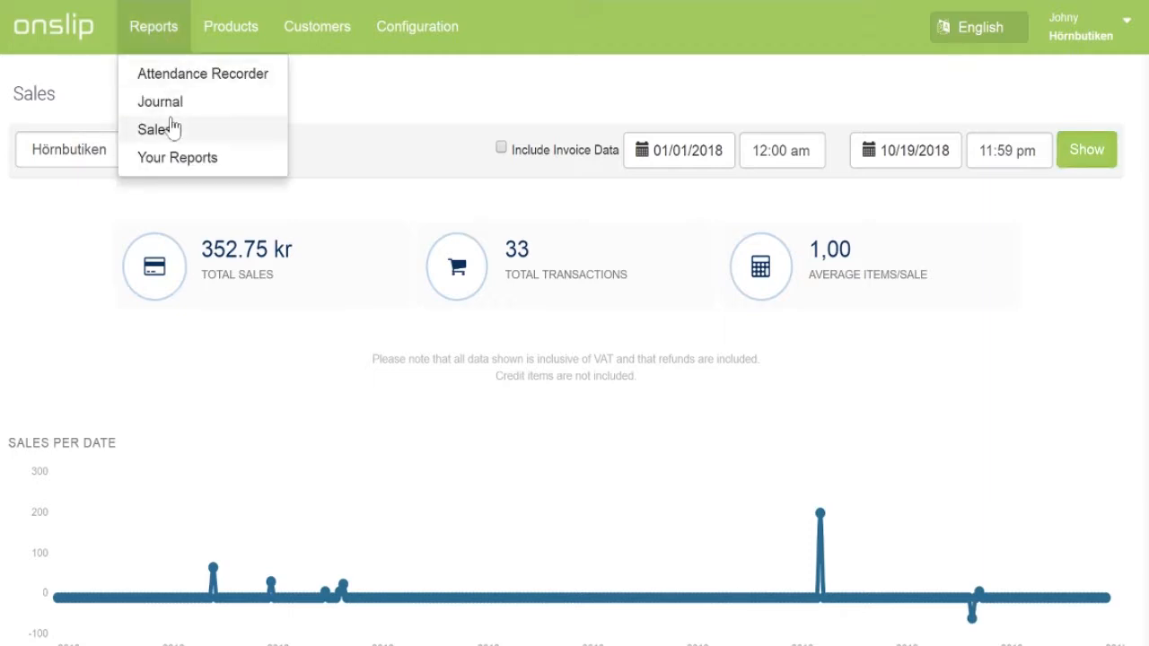
Step: Load the Journal for Kassa 1 from 10/01/2018 to 10/19/2018
click(182, 98)
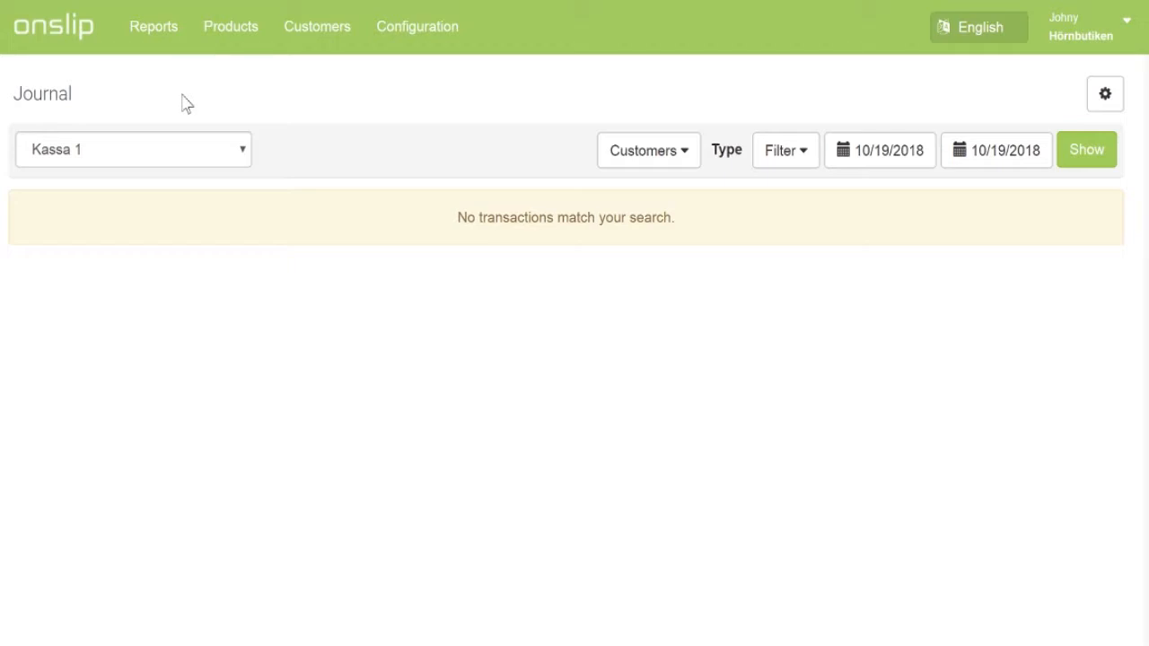
click(890, 167)
click(869, 239)
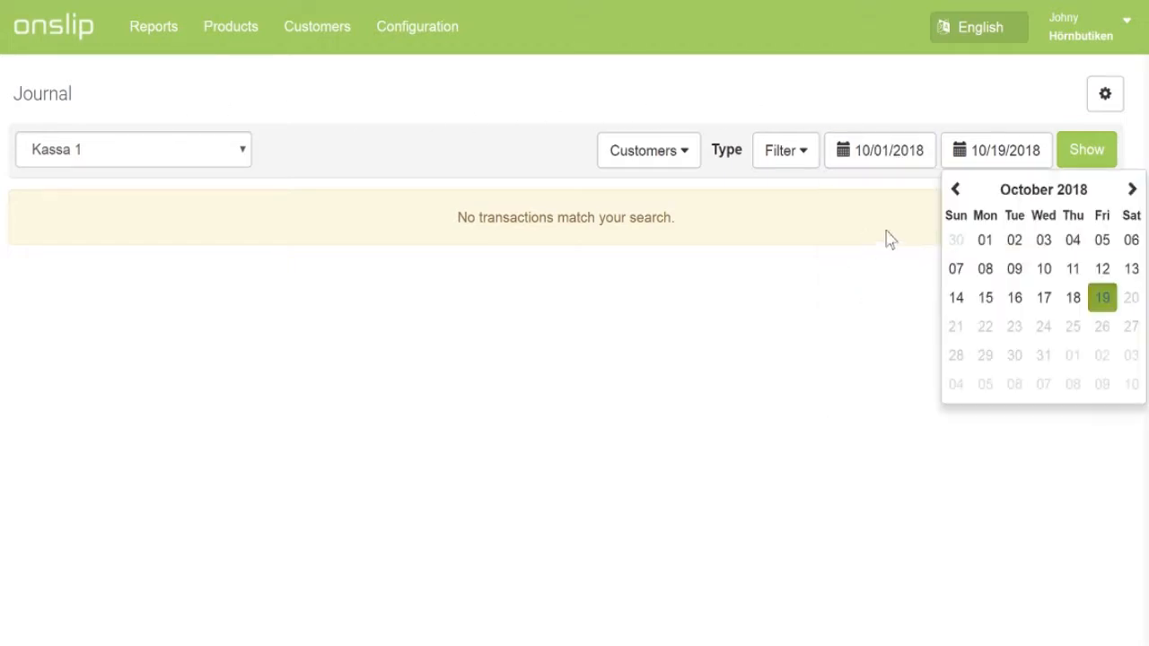
click(1101, 298)
click(1089, 160)
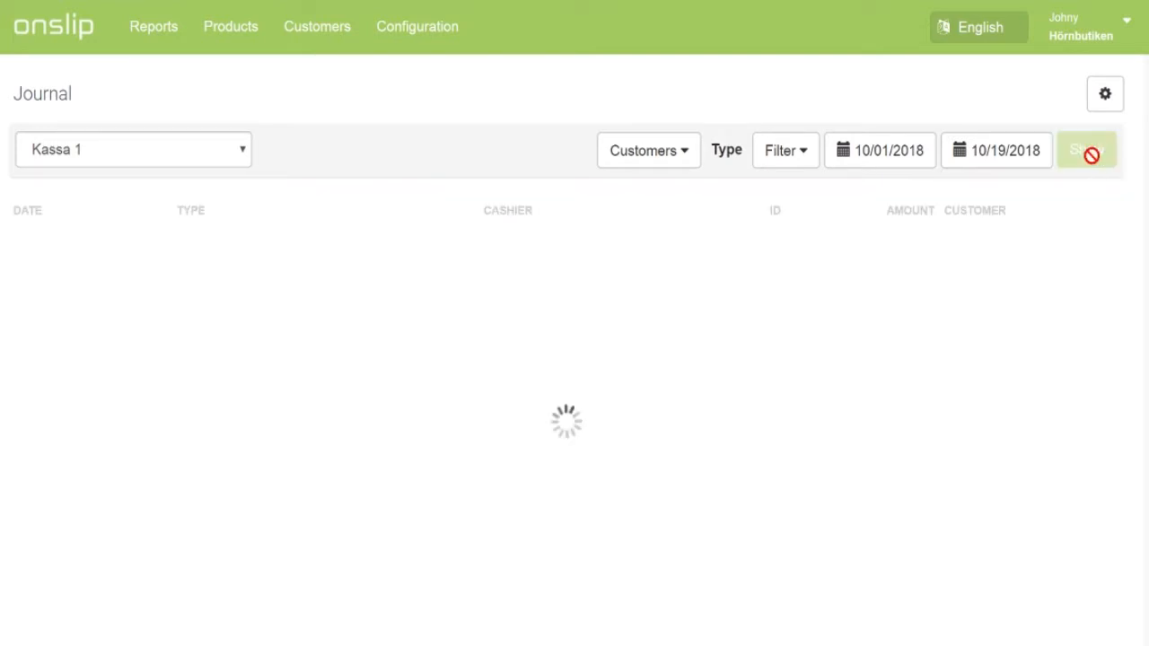
Step: View the S1-89 purchase details (15.00 kr Coca Cola), then close them
scroll(859, 318, down, 4)
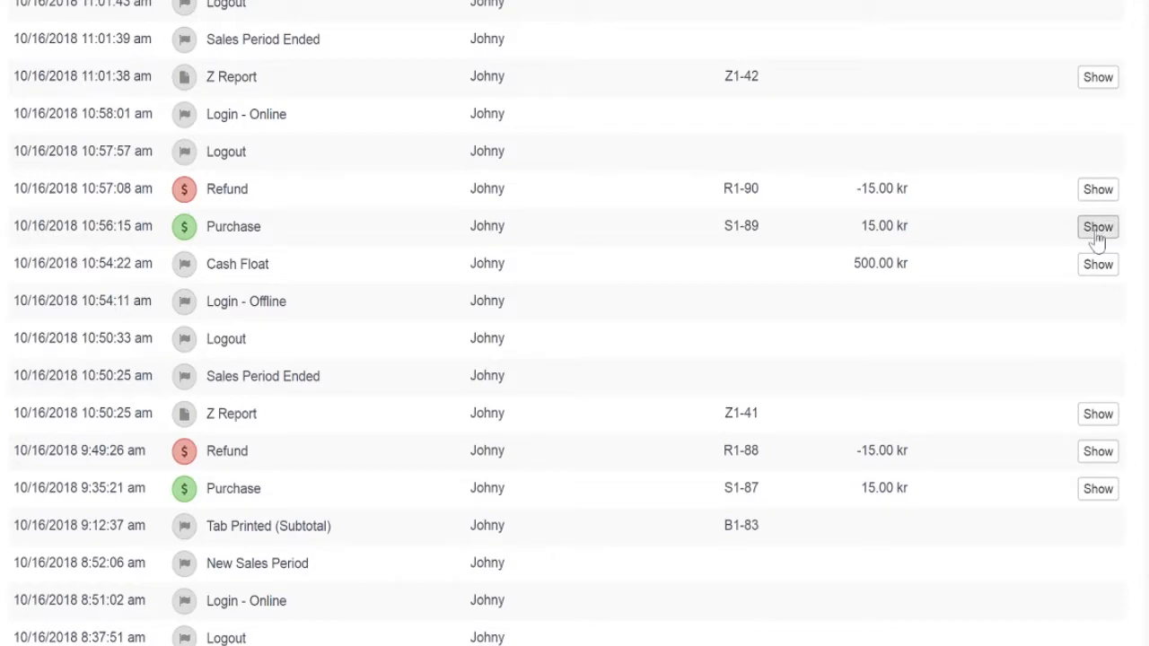
click(1097, 235)
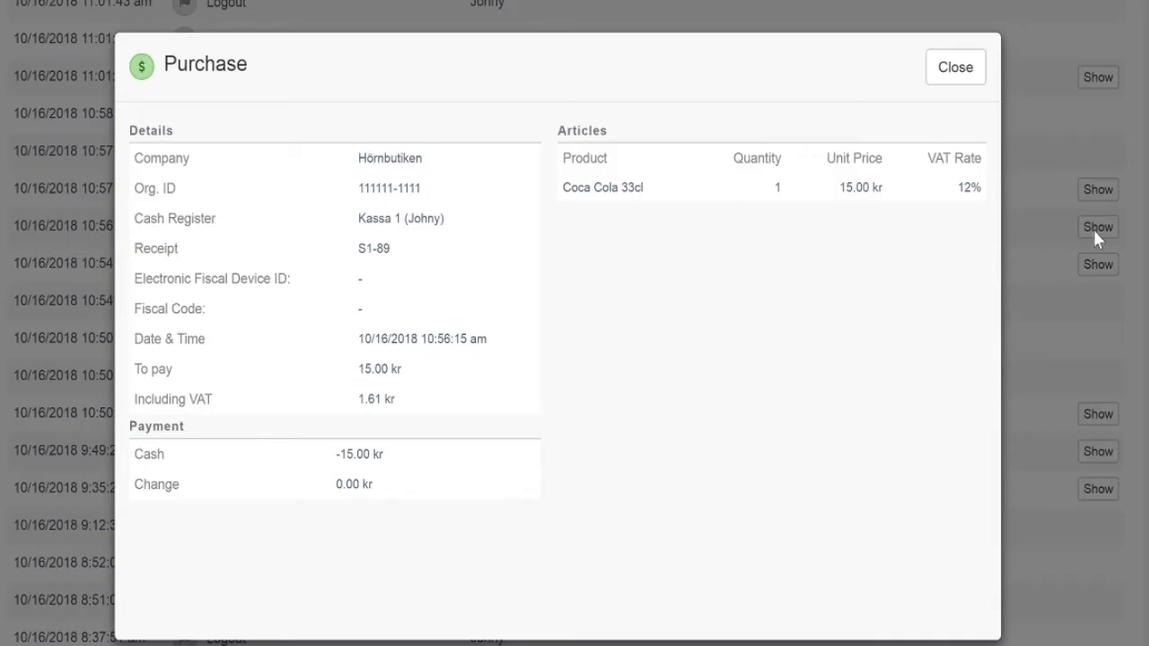
click(964, 72)
scroll(601, 146, up, 4)
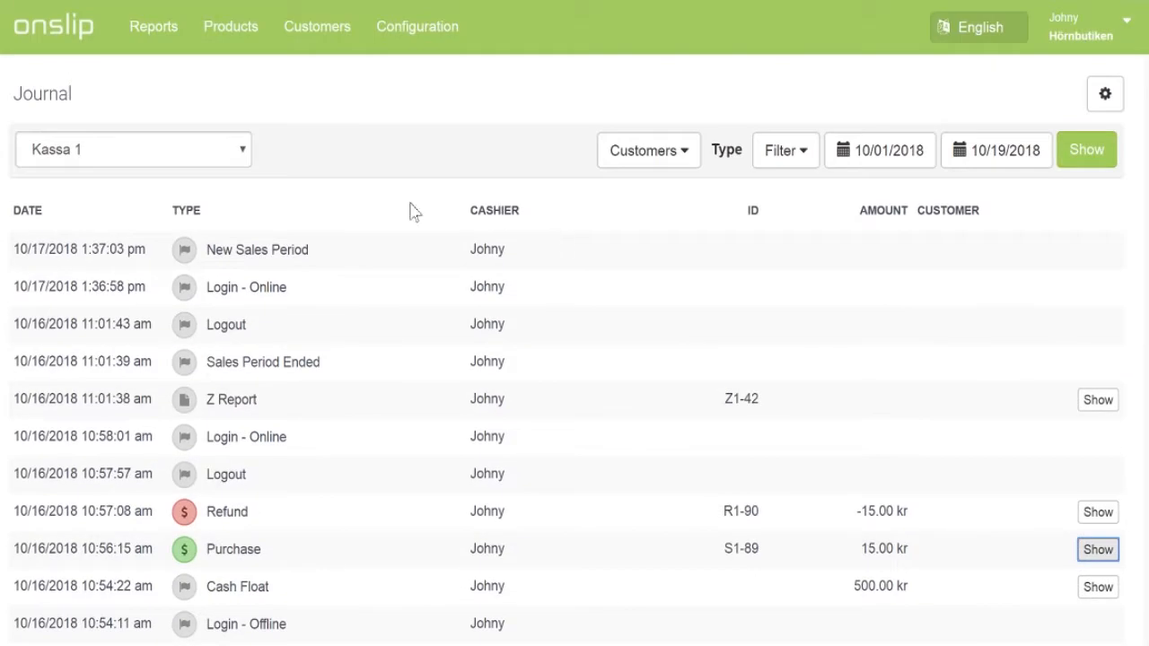
click(156, 34)
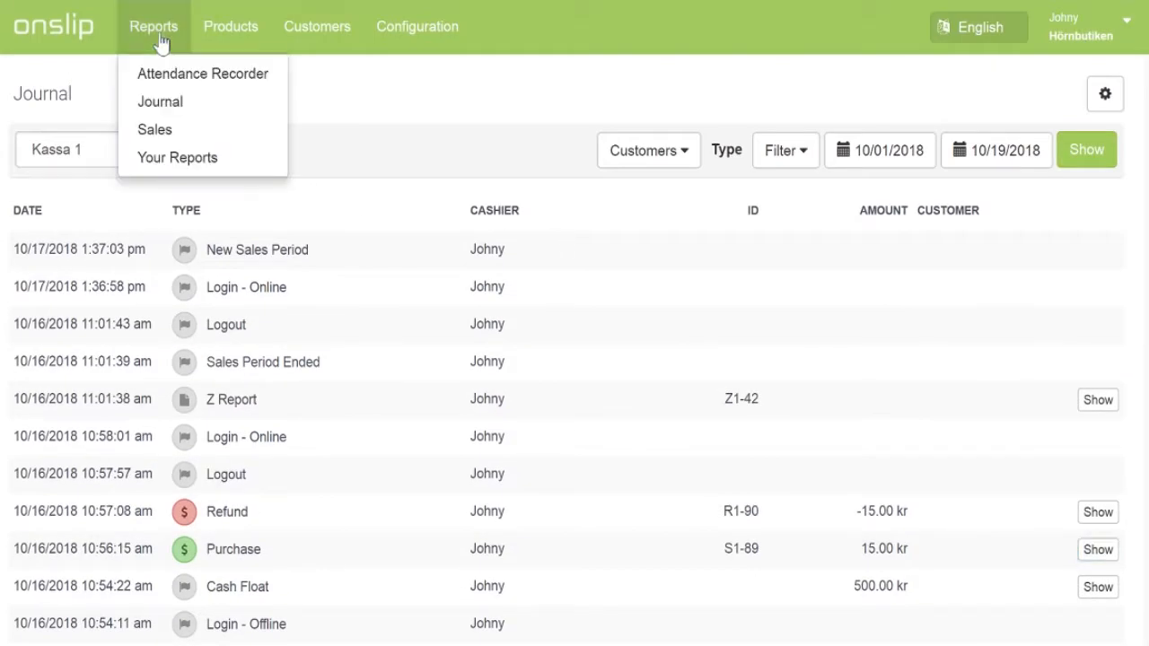
Step: Generate the Z Report for all cash registers from 10/01/2018 to 10/19/2018
click(168, 159)
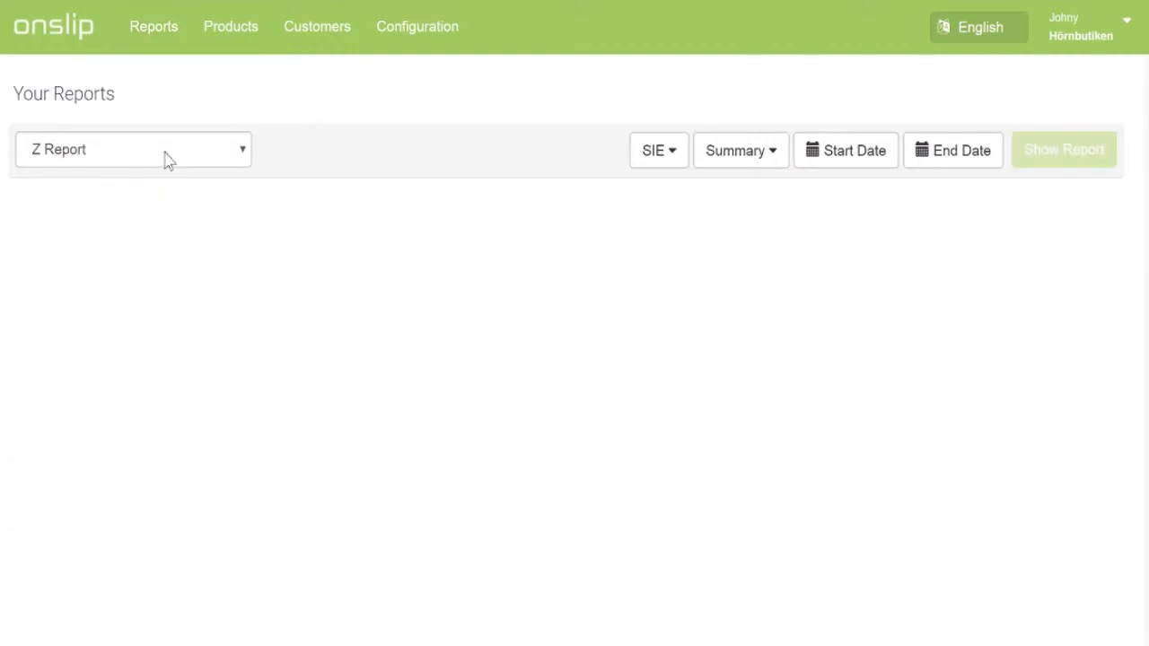
click(166, 155)
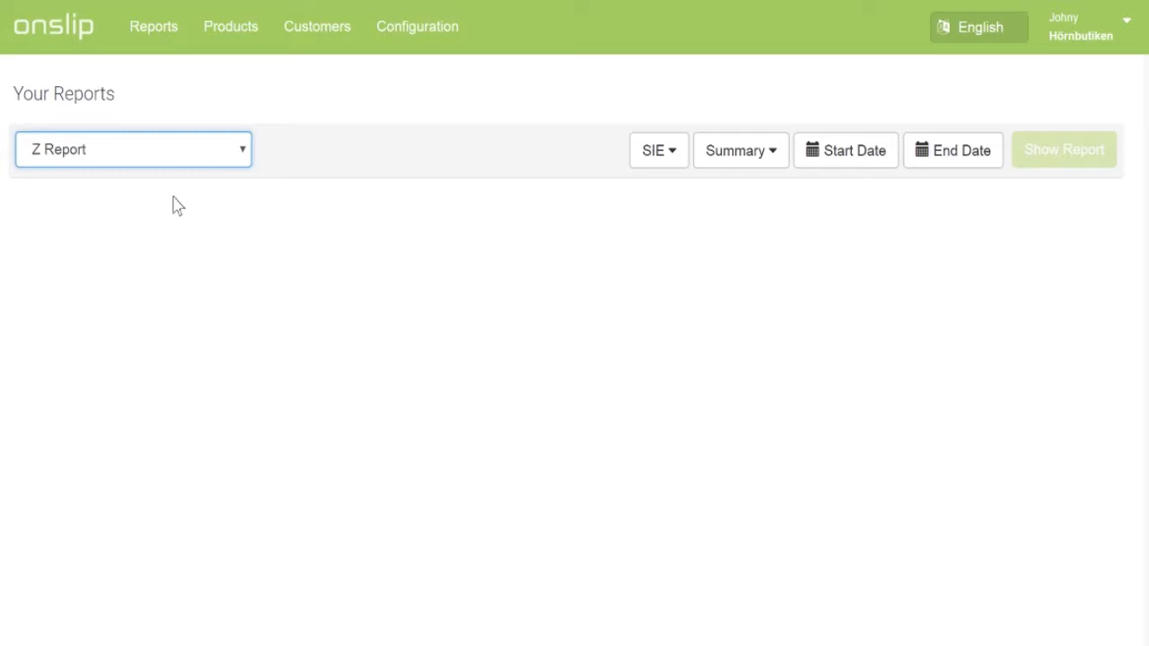
click(818, 160)
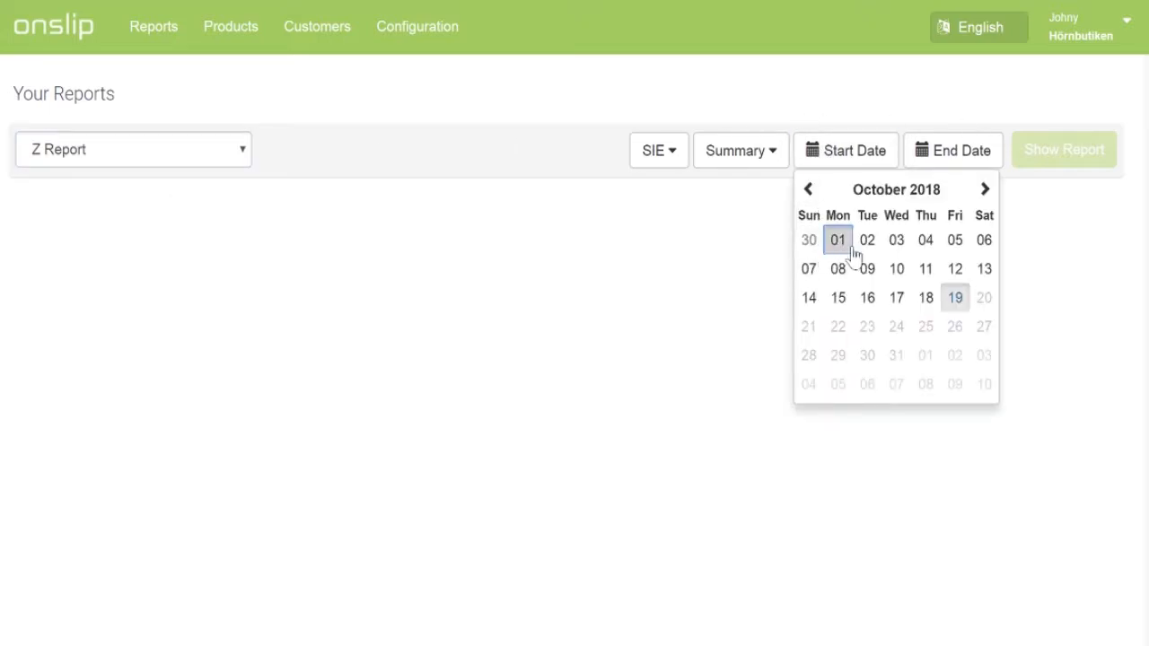
click(840, 243)
click(1066, 300)
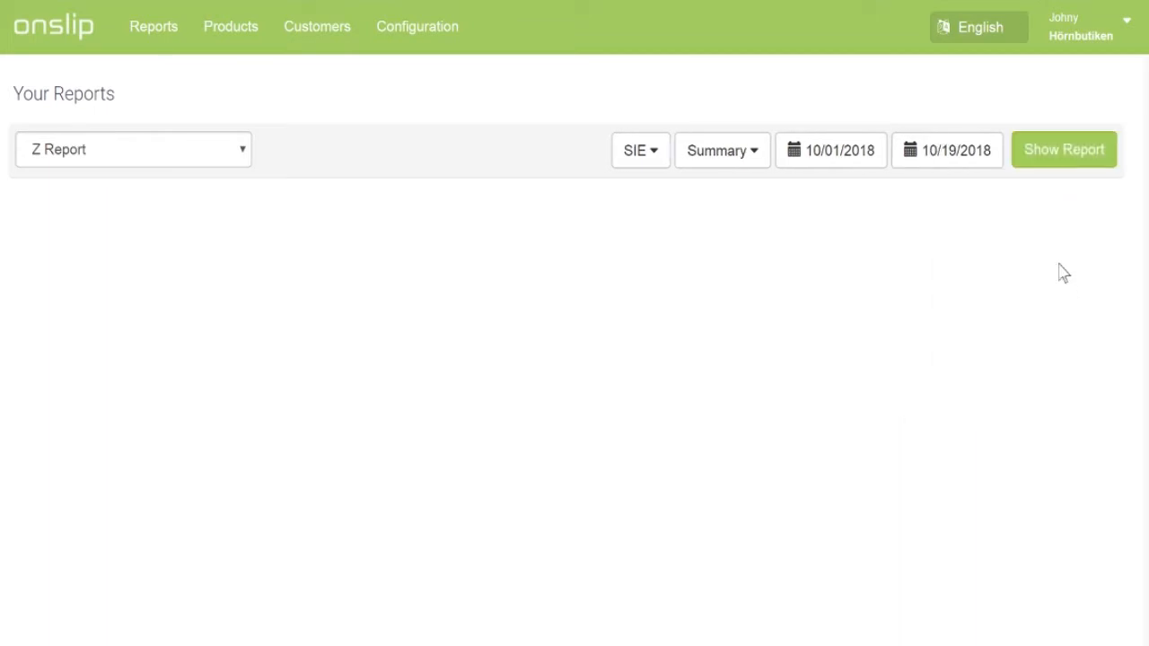
click(1077, 154)
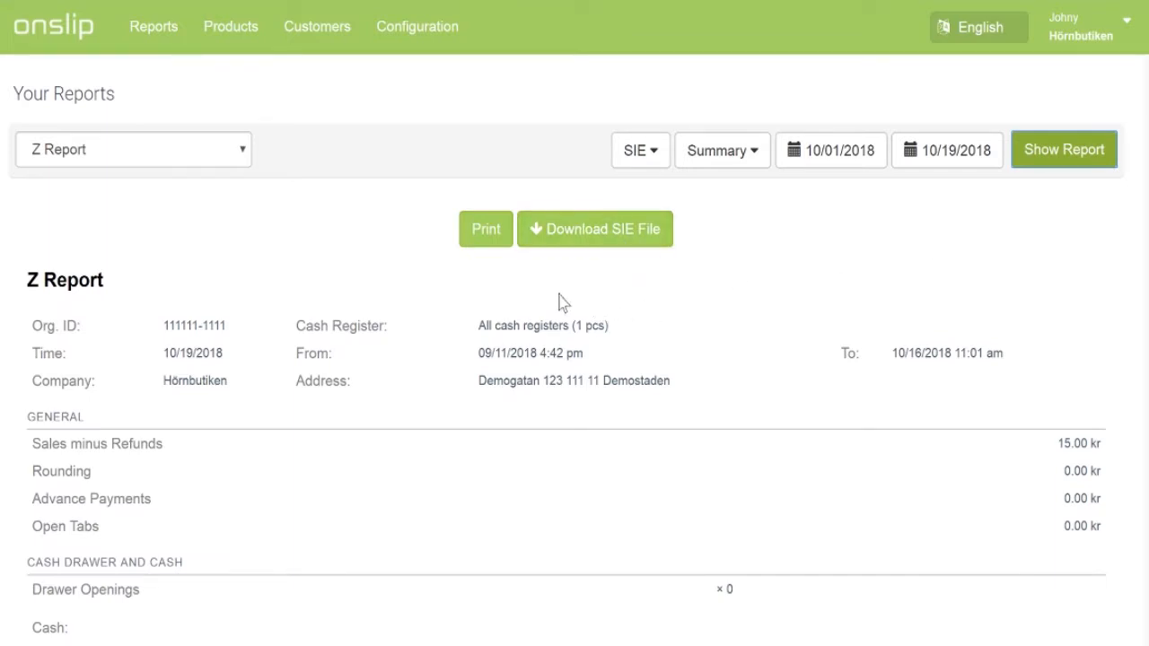
click(240, 37)
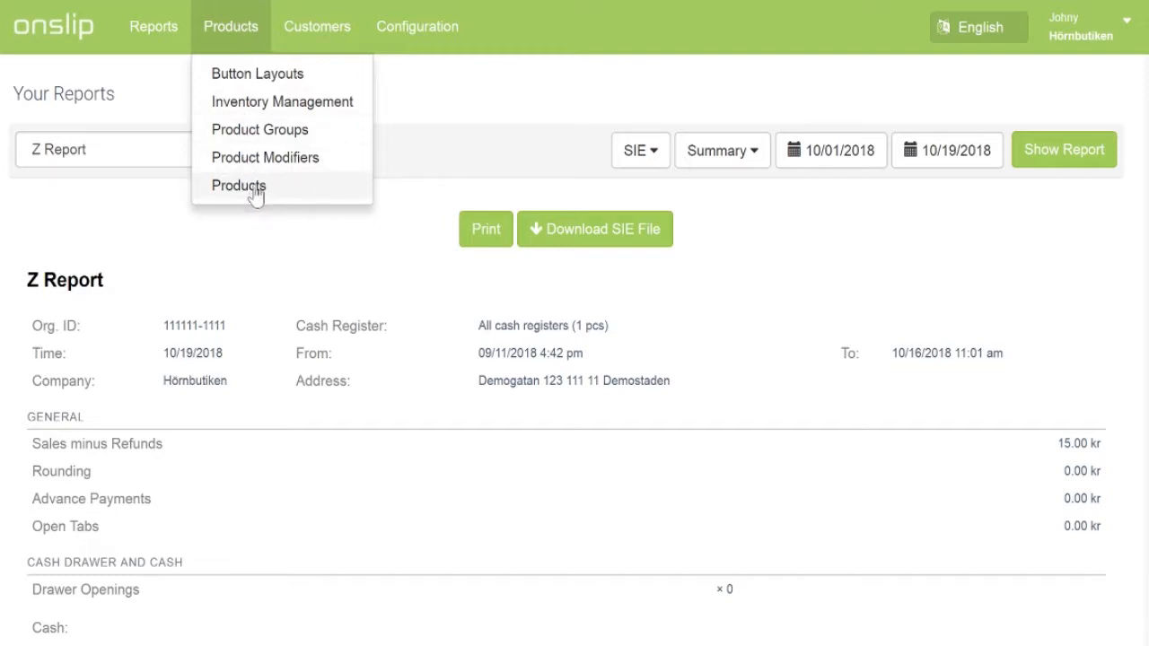
Step: Open a blank Create Product Group form with Goods type and 0% VAT defaults
click(271, 133)
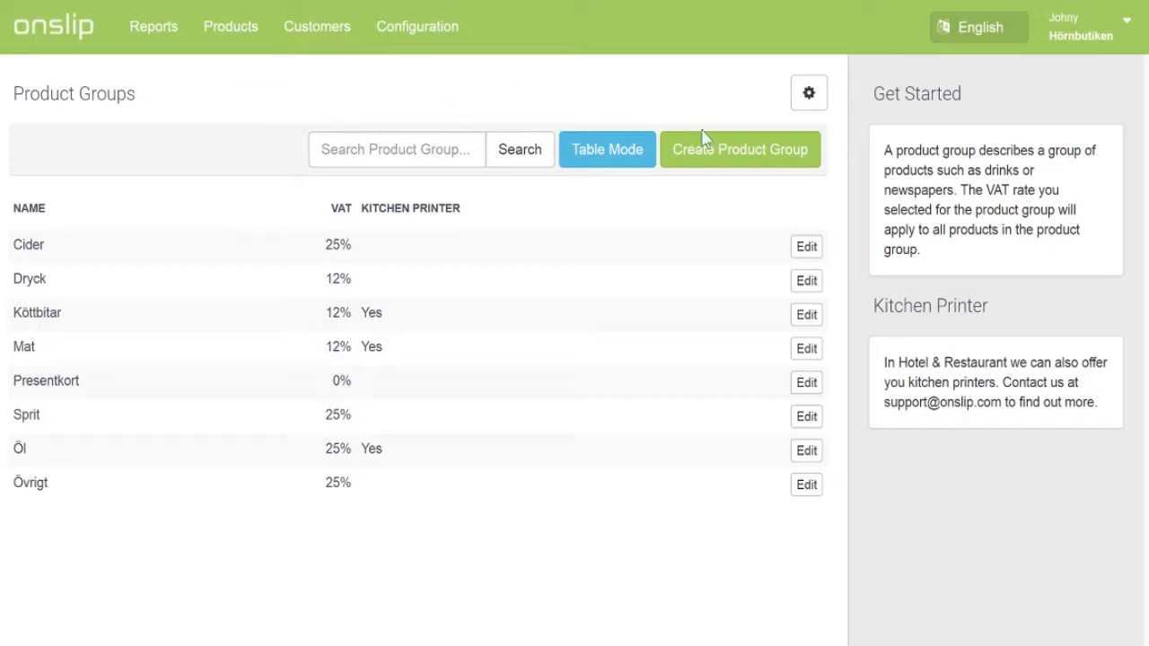
click(758, 154)
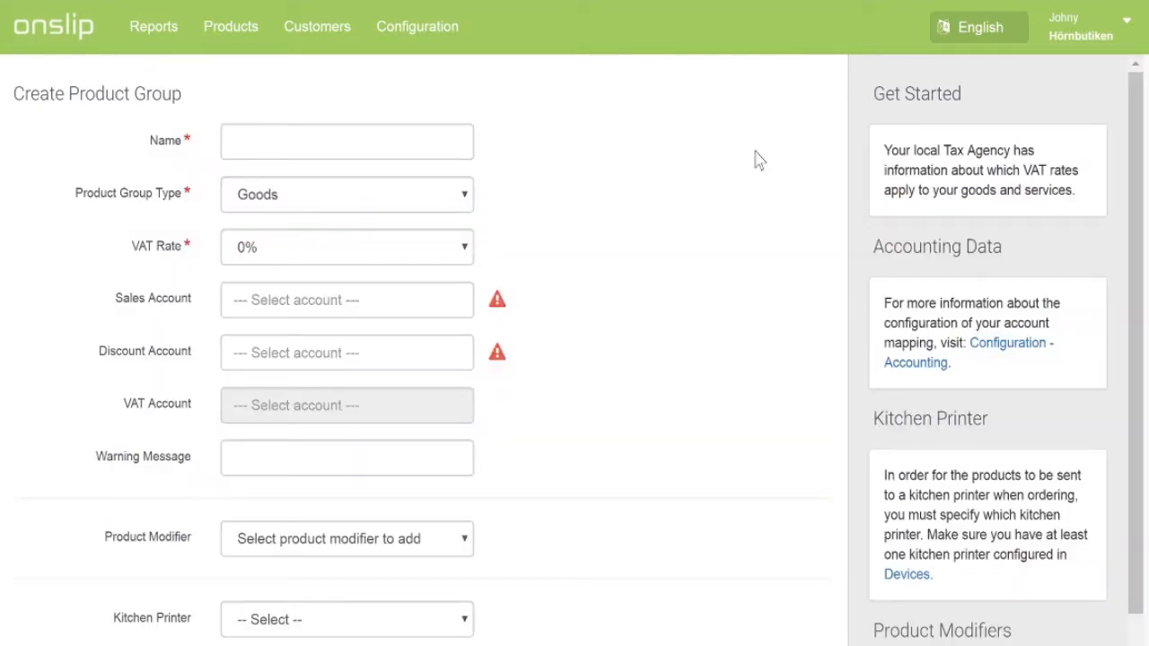
scroll(759, 160, down, 2)
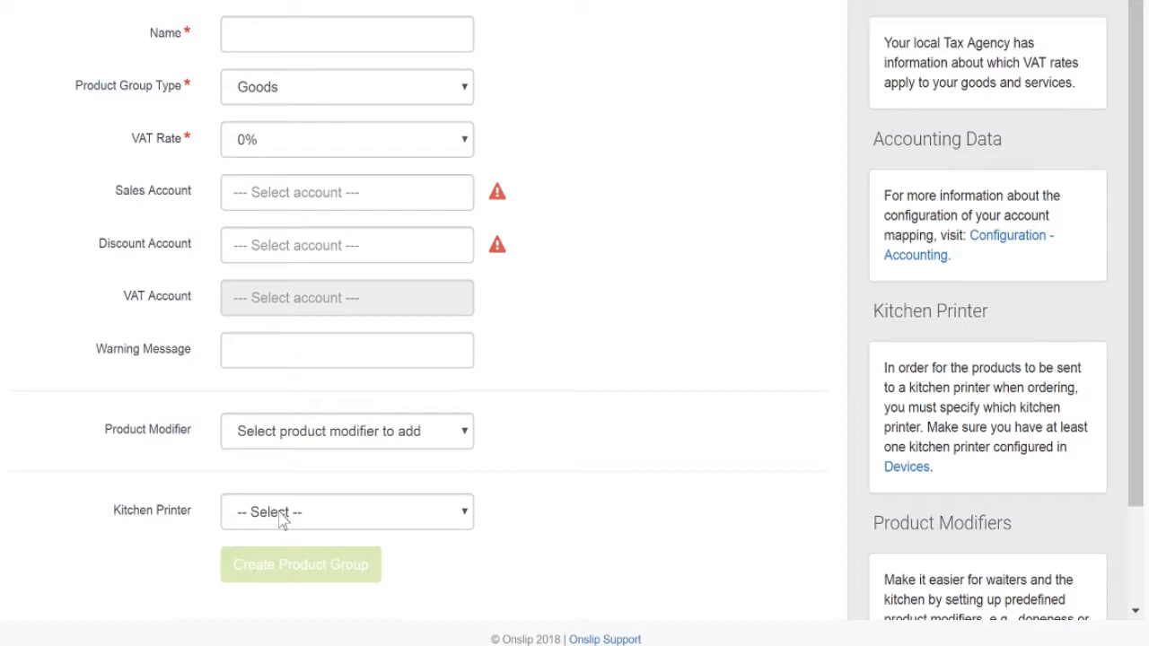
scroll(279, 521, up, 2)
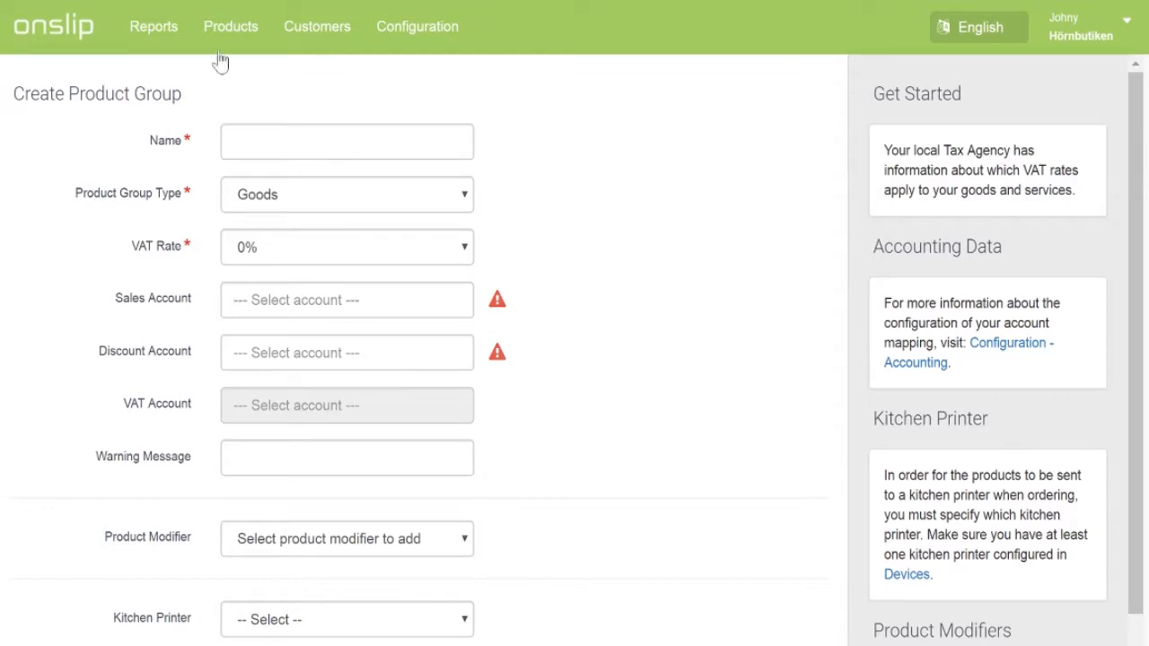
click(230, 50)
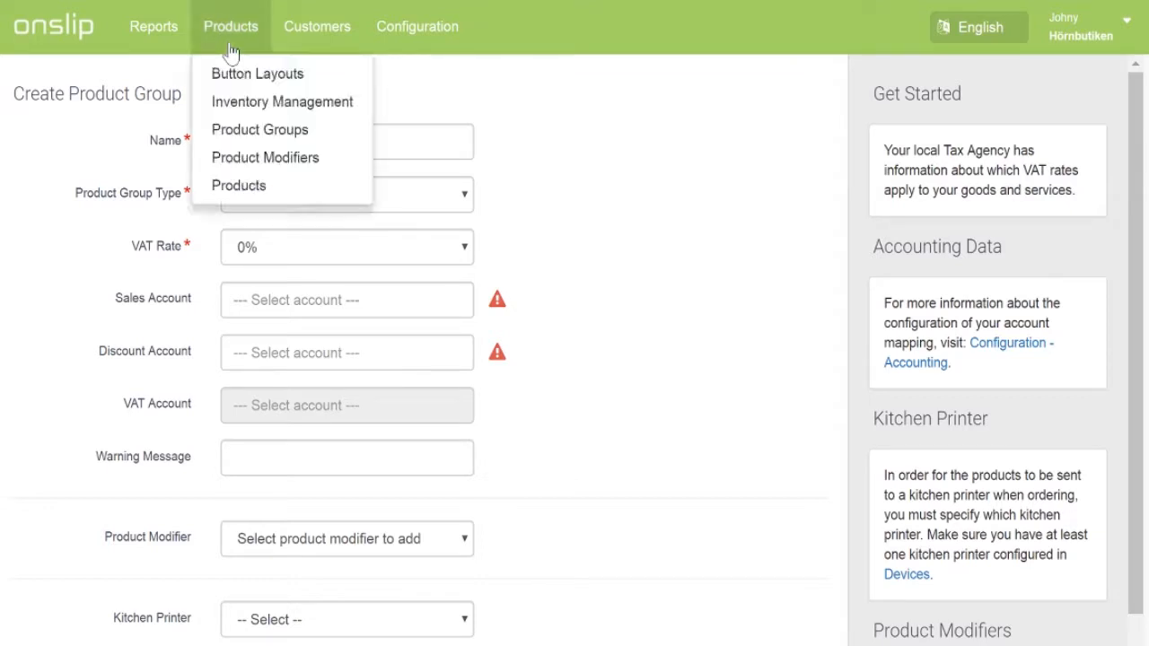
Step: Open the Products list showing items such as Coca Cola 33cl at 15.00 kr
click(239, 186)
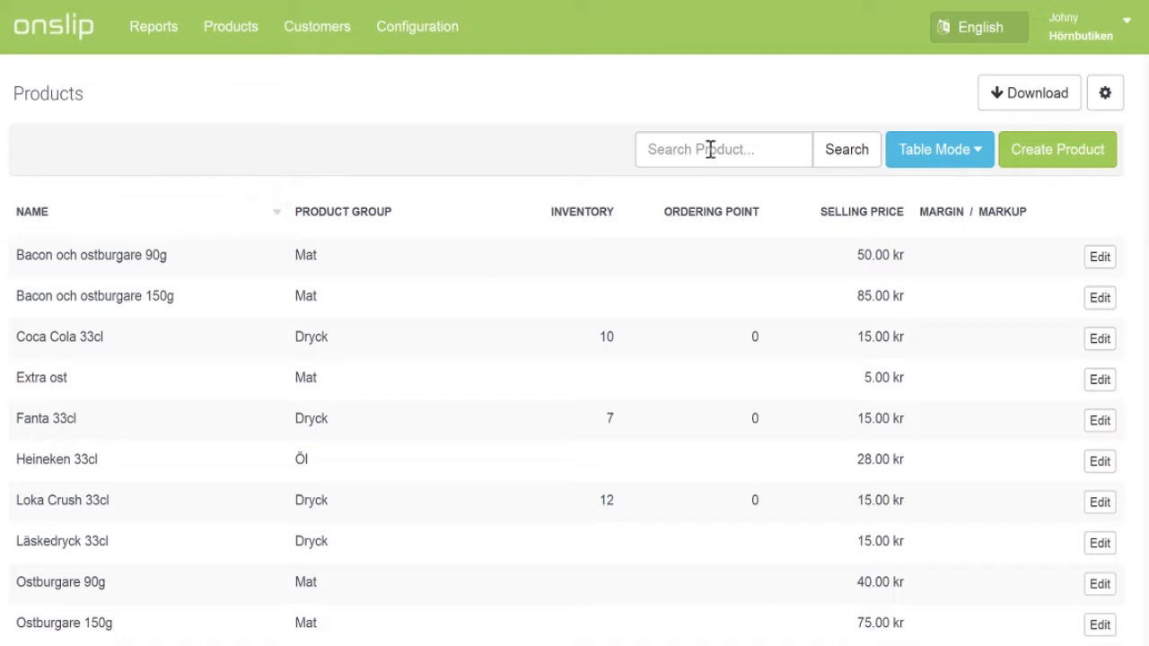
Step: Open a blank New Product form and inspect its Product Group, Unit and Purchase Price fields
click(1058, 165)
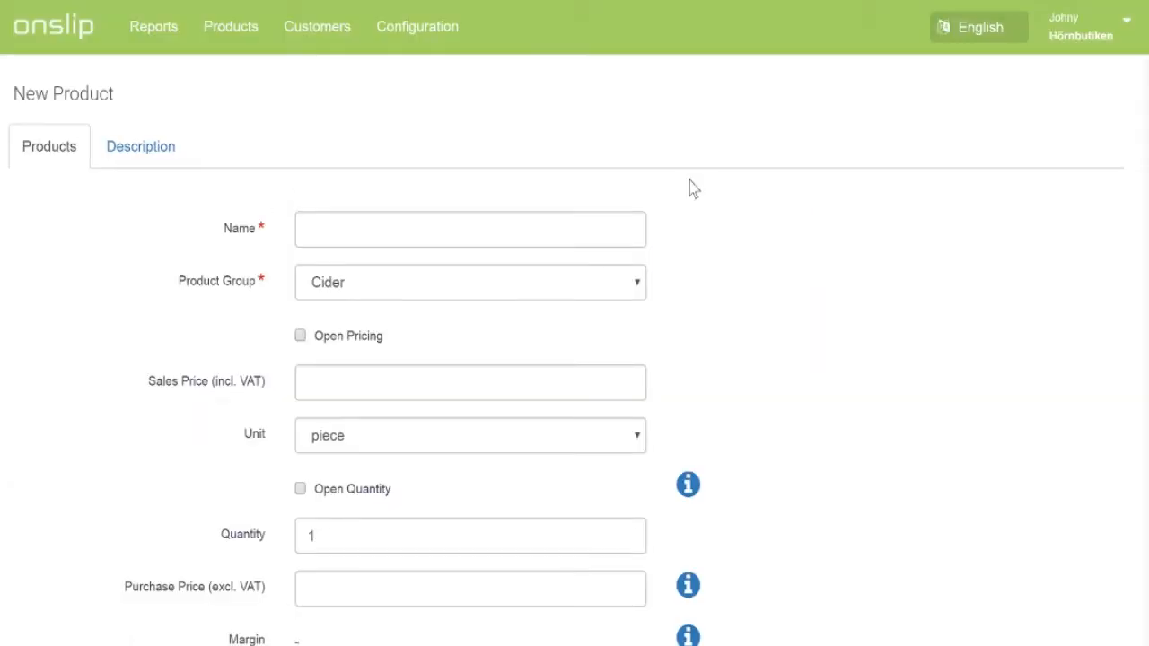
scroll(694, 188, down, 1)
click(525, 184)
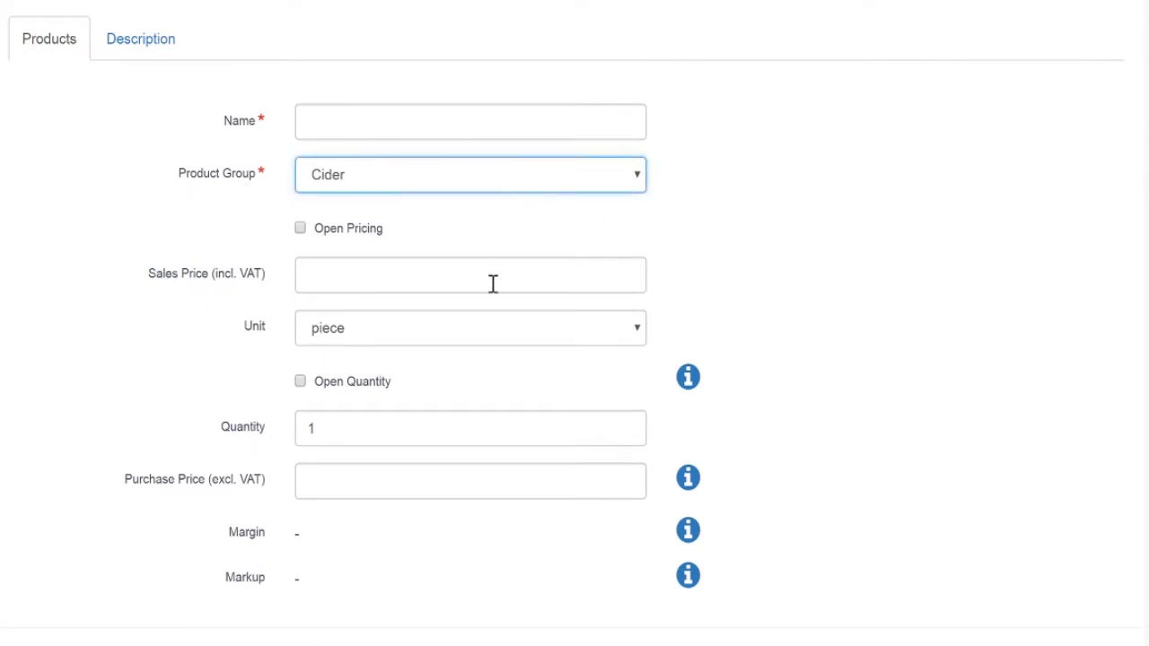
click(461, 329)
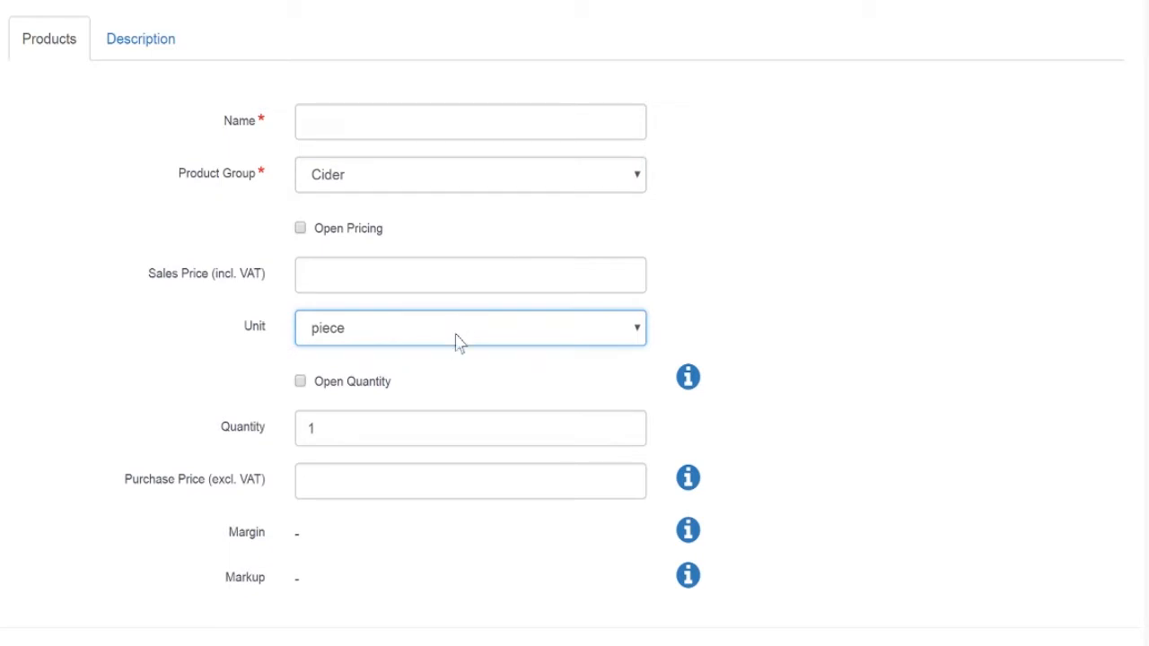
click(424, 494)
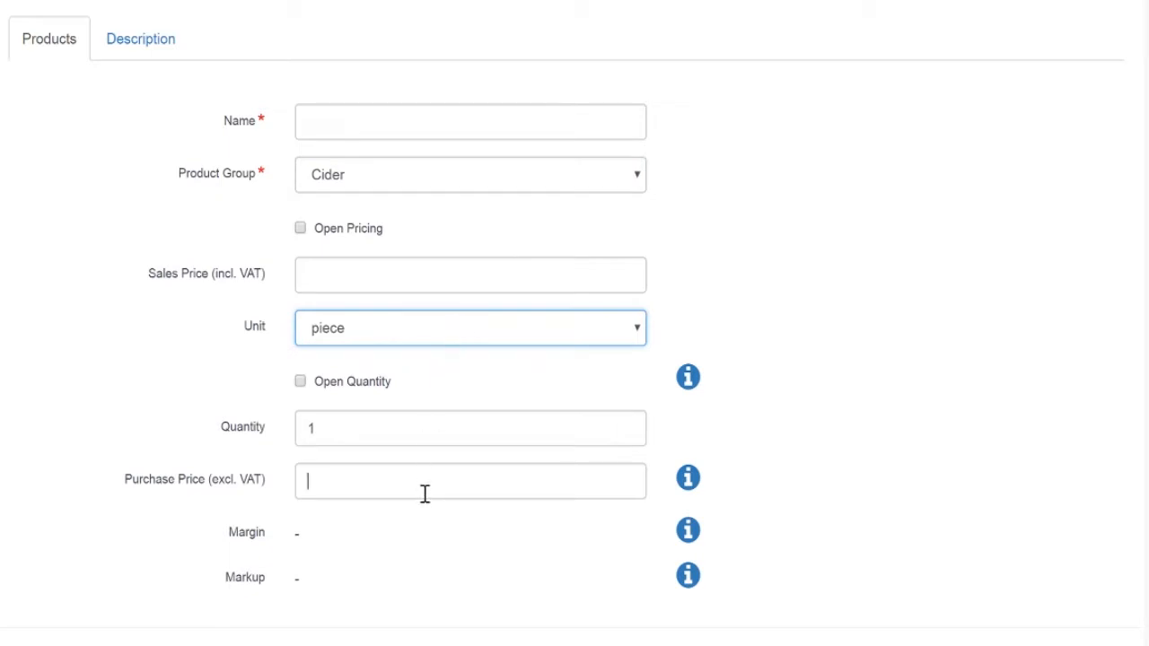
click(777, 417)
scroll(774, 416, up, 2)
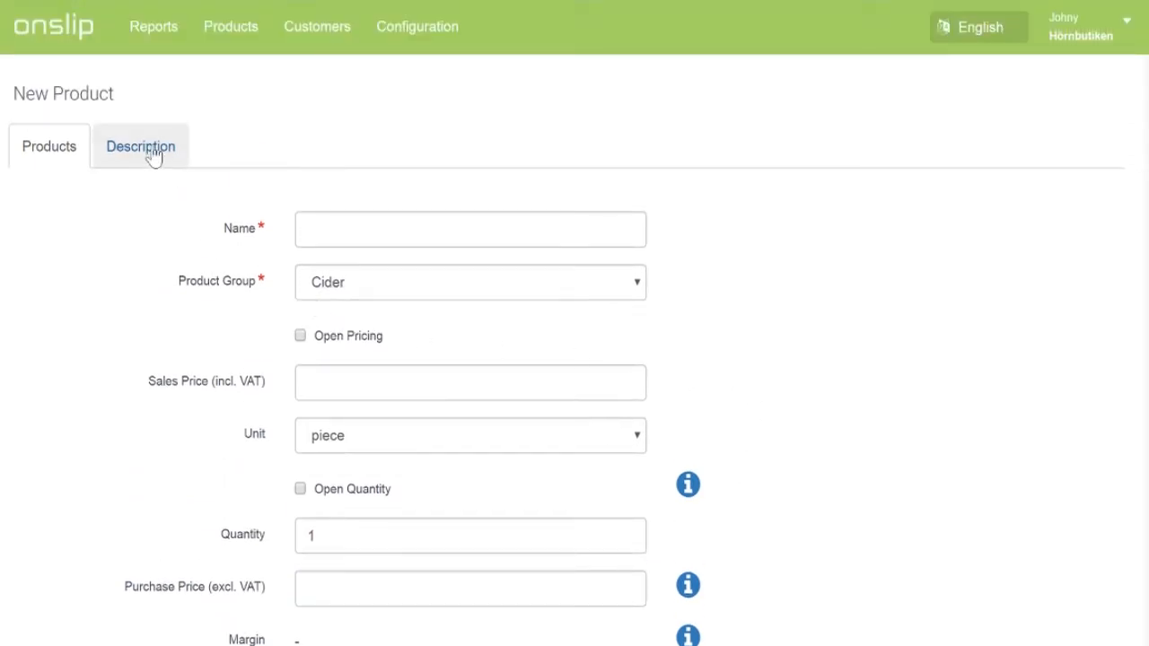
Step: Show the new product's Description tab and inspect its empty Barcode field
click(153, 153)
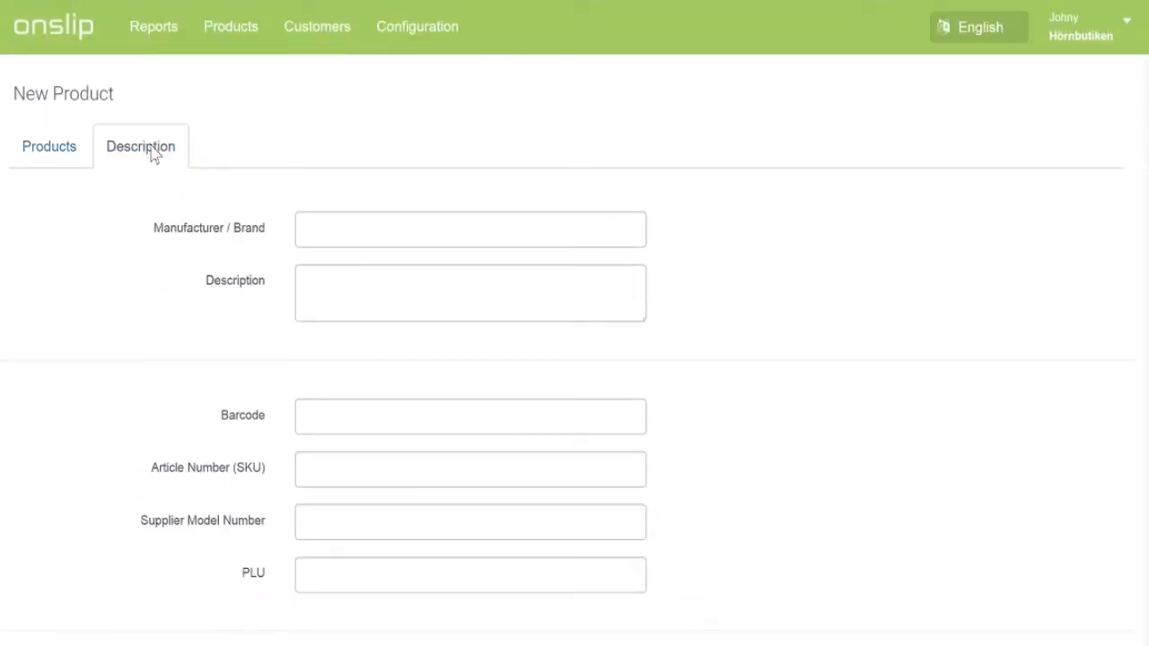
scroll(152, 154, down, 2)
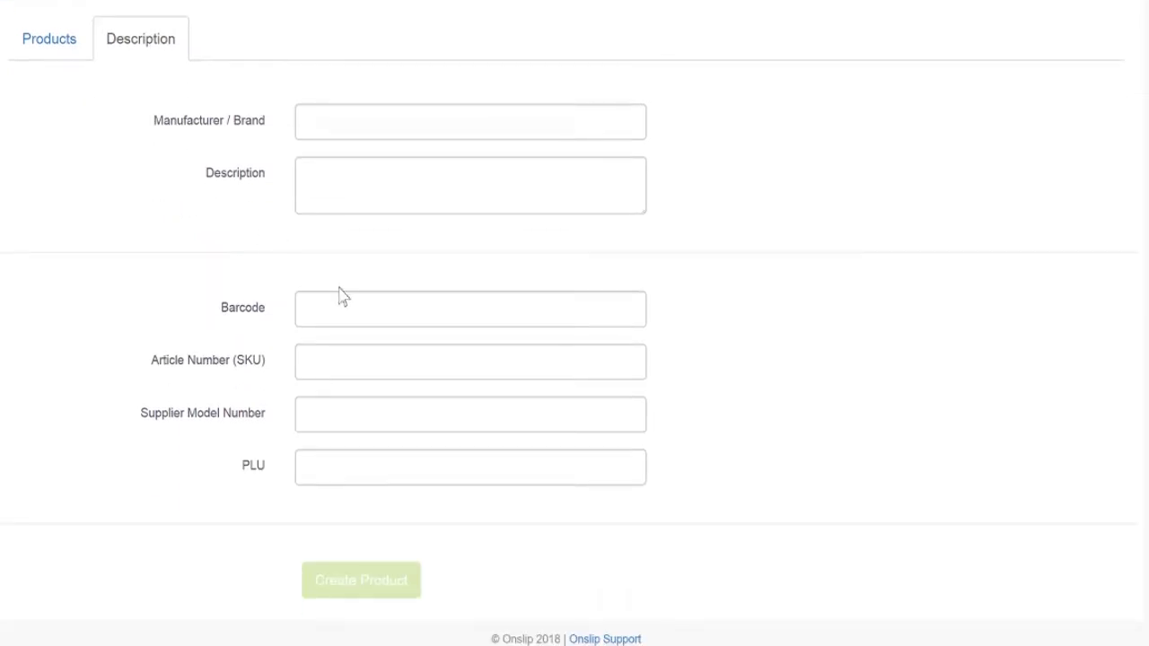
click(357, 308)
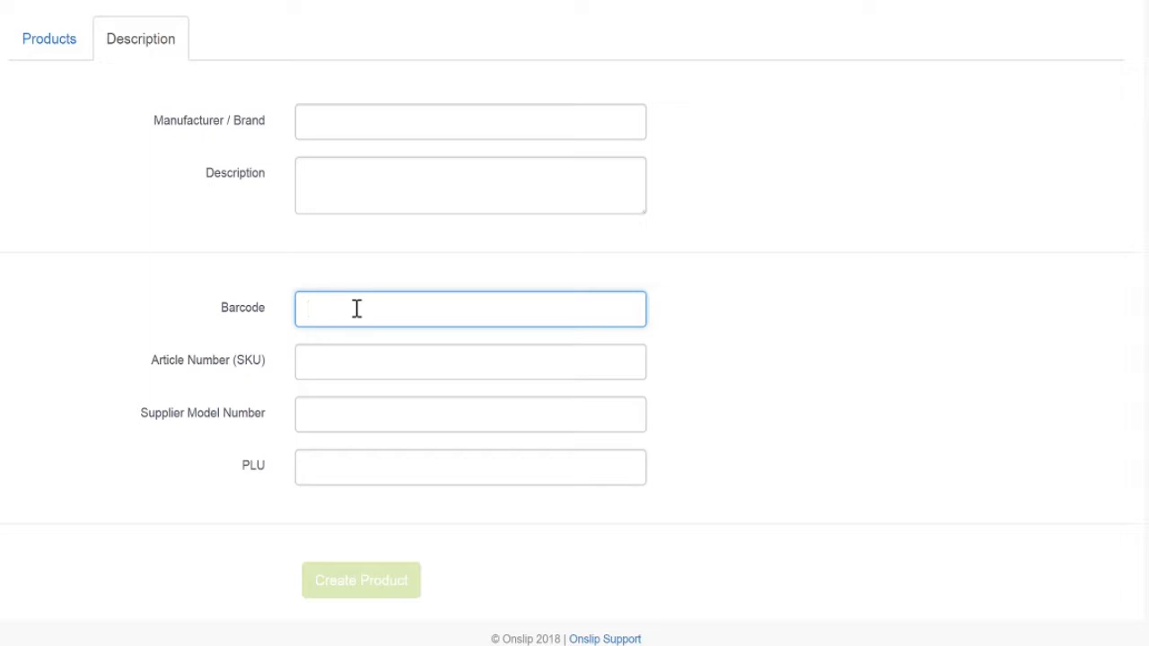
scroll(356, 308, up, 1)
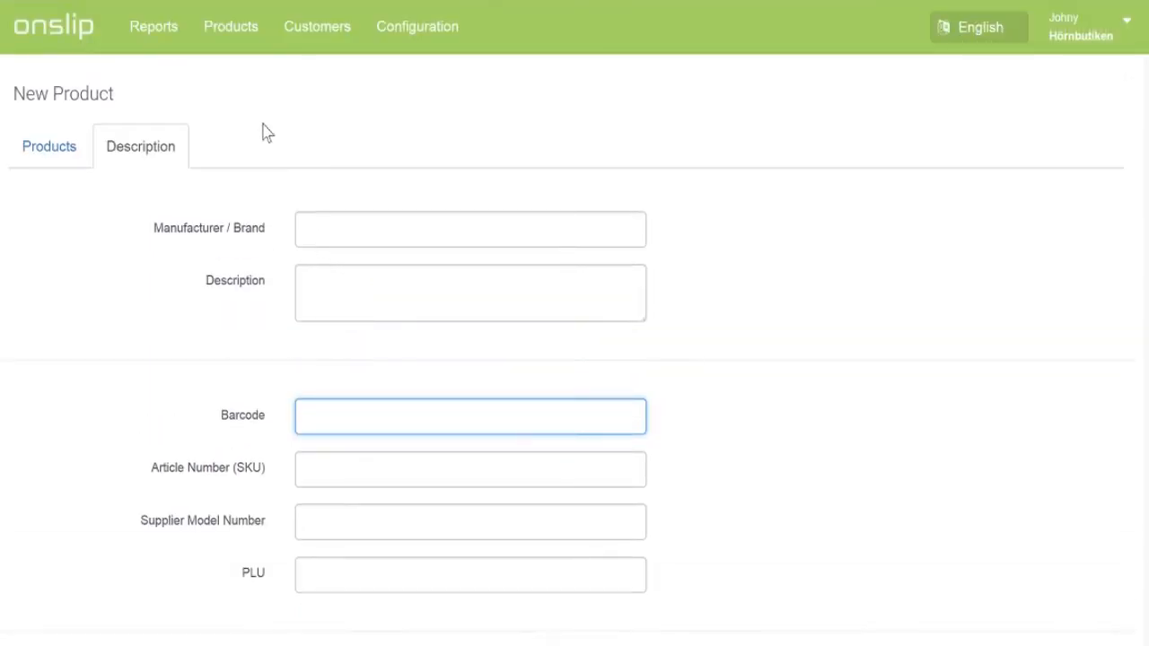
click(224, 45)
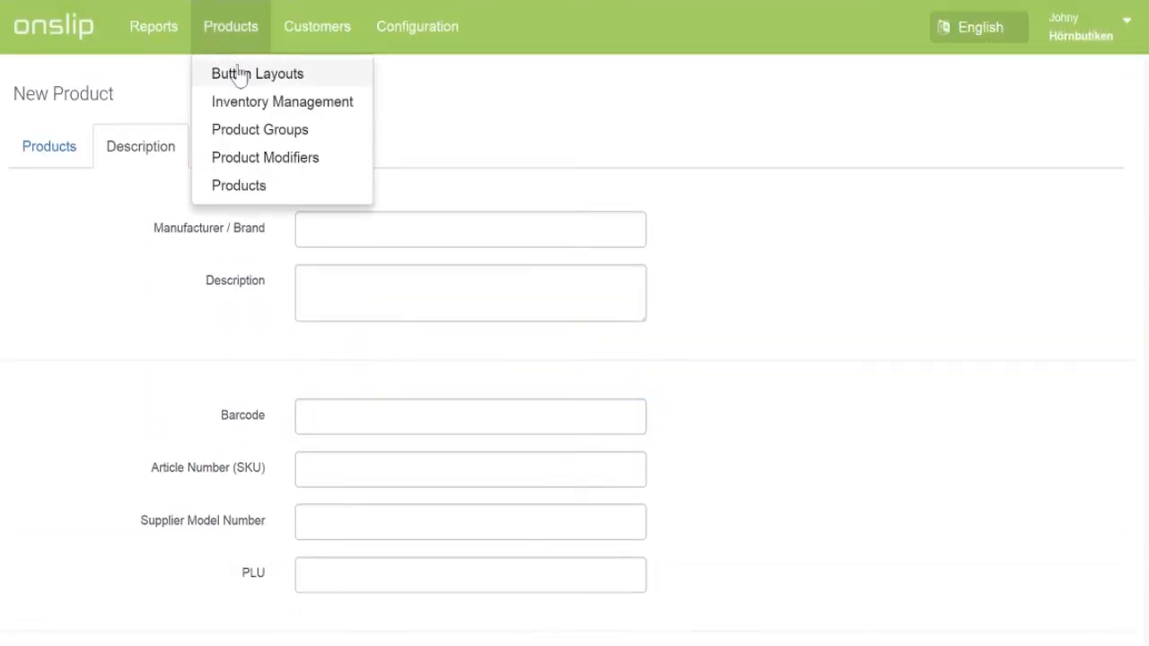
Step: Put the Standard button layout into edit mode on the Button Layouts page
click(237, 74)
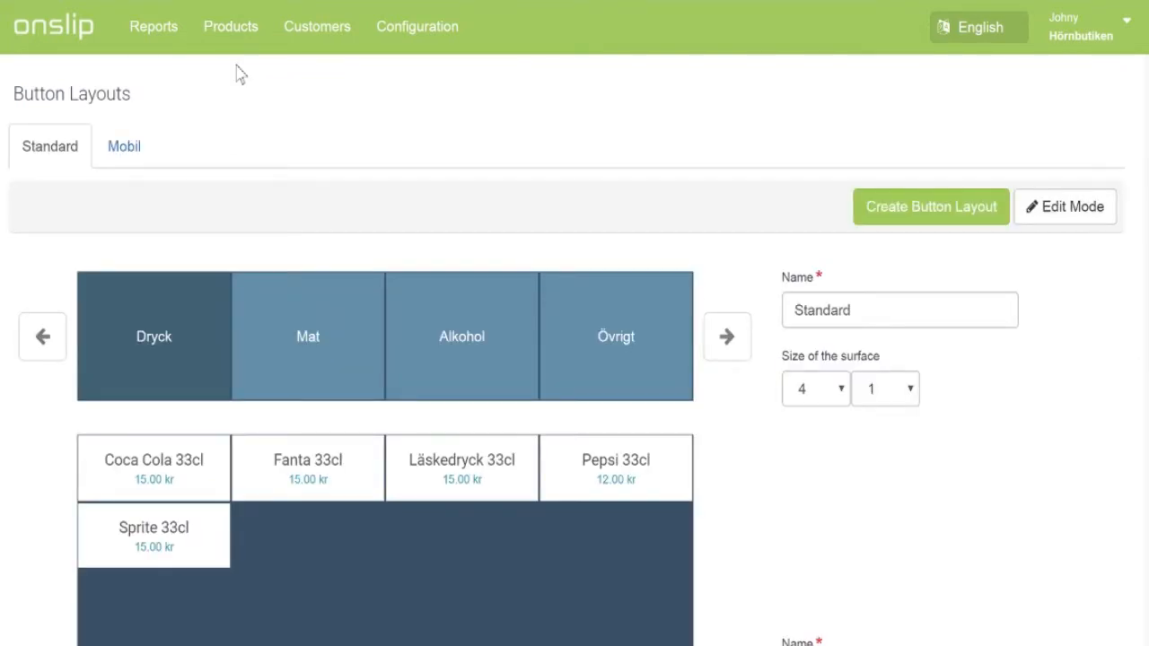
scroll(87, 225, down, 2)
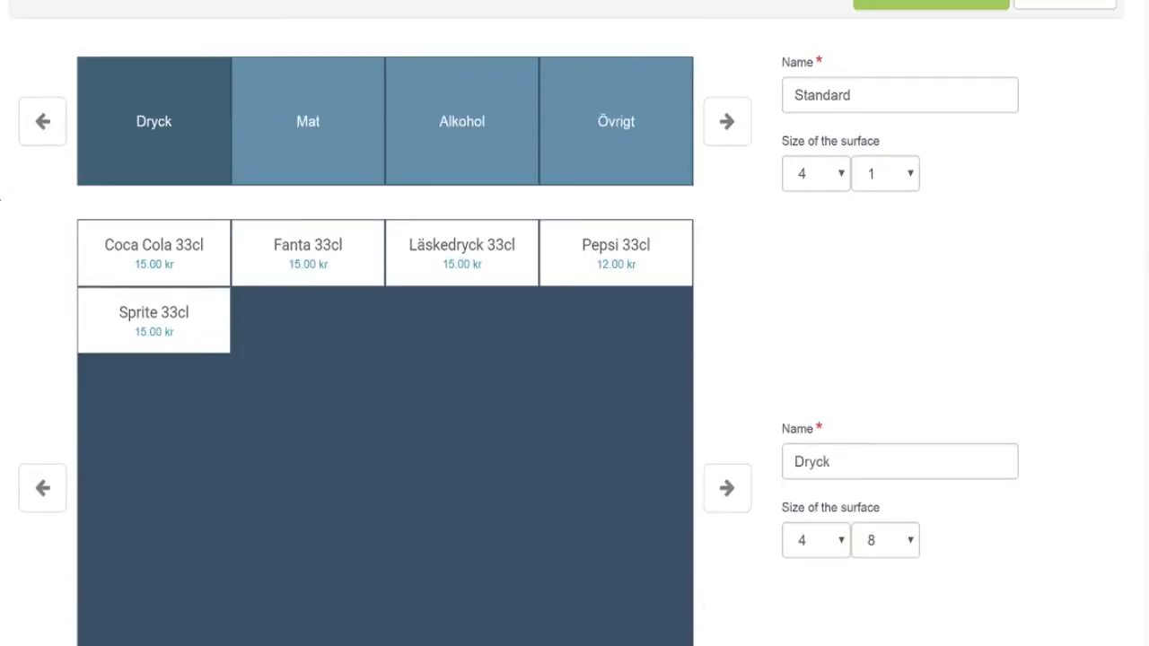
scroll(359, 323, up, 1)
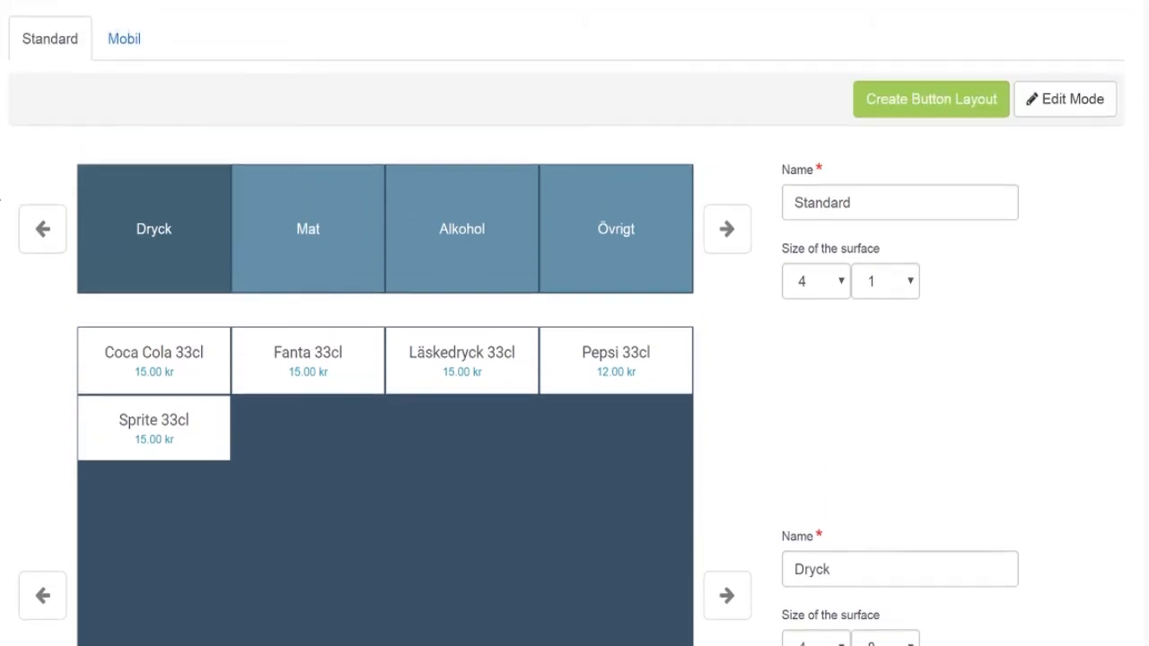
click(1041, 108)
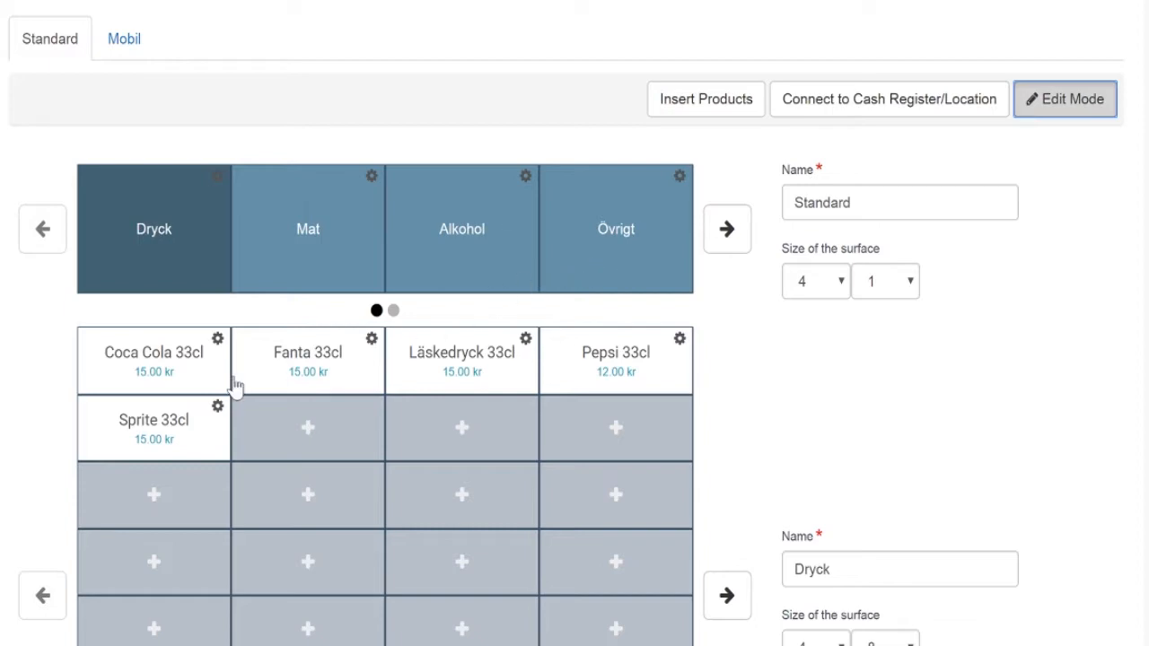
Step: Add a Bacon och ostburgare 90g button (50.00 kr) beside Sprite 33cl and save the layout
click(308, 429)
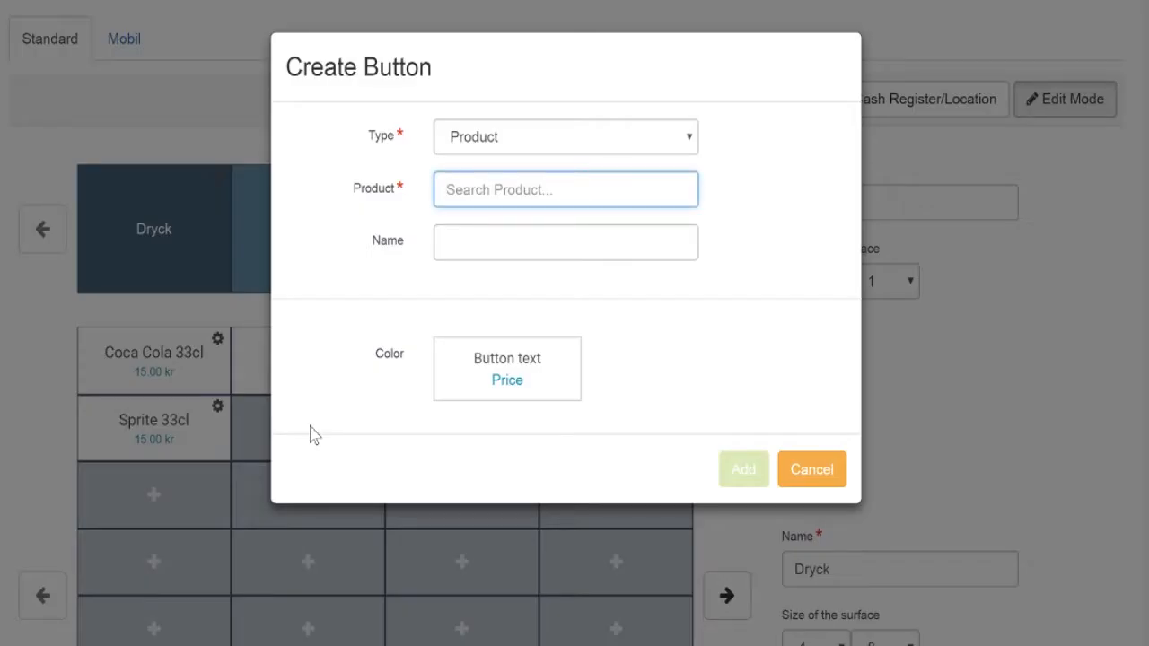
text(g)
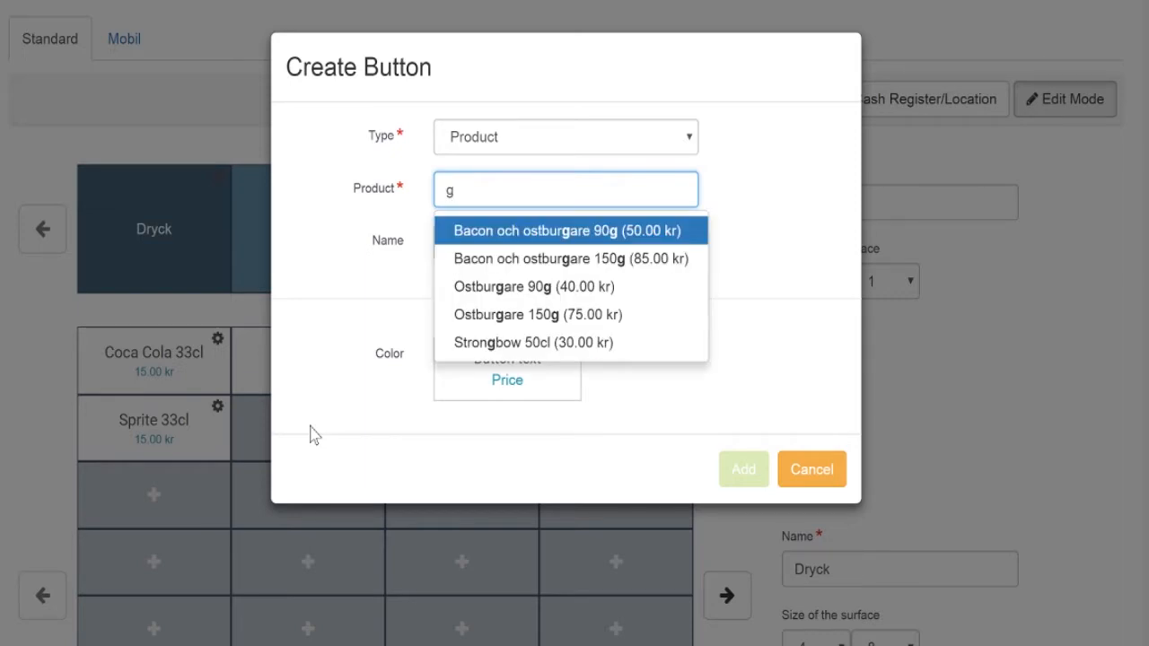
click(557, 232)
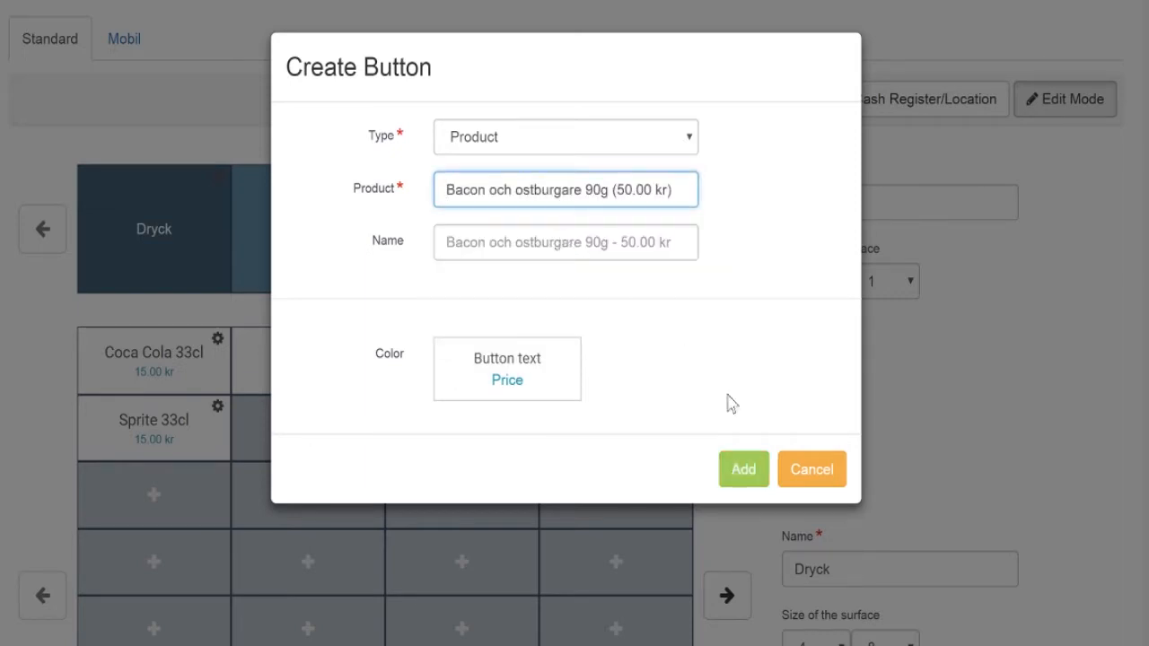
click(743, 470)
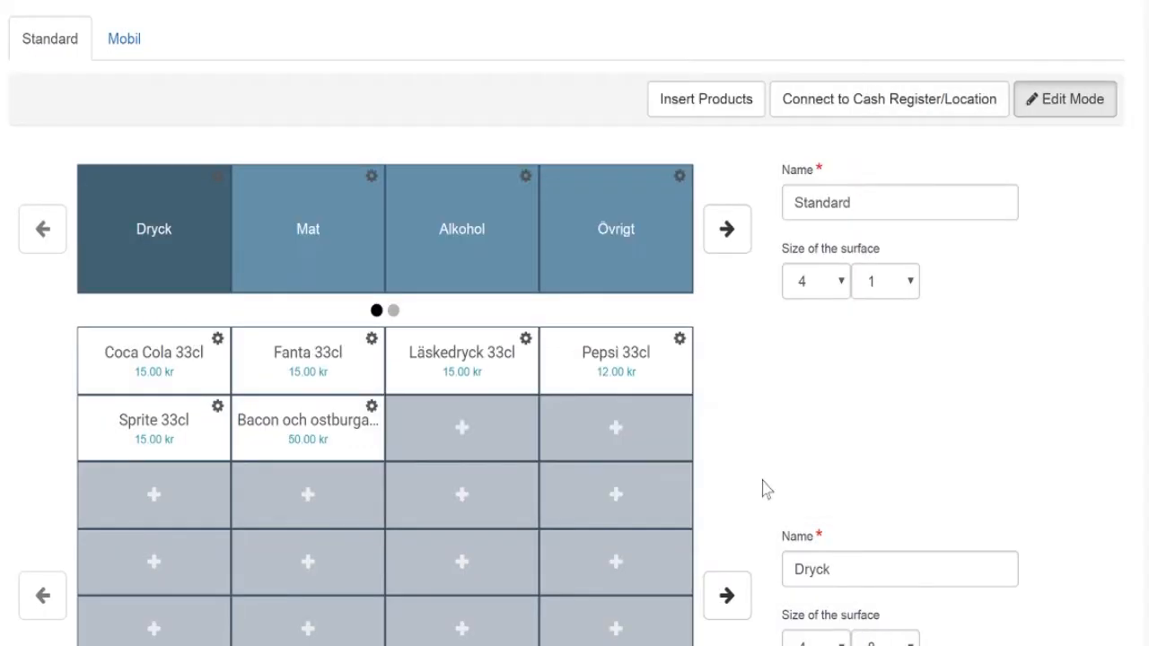
scroll(762, 489, down, 4)
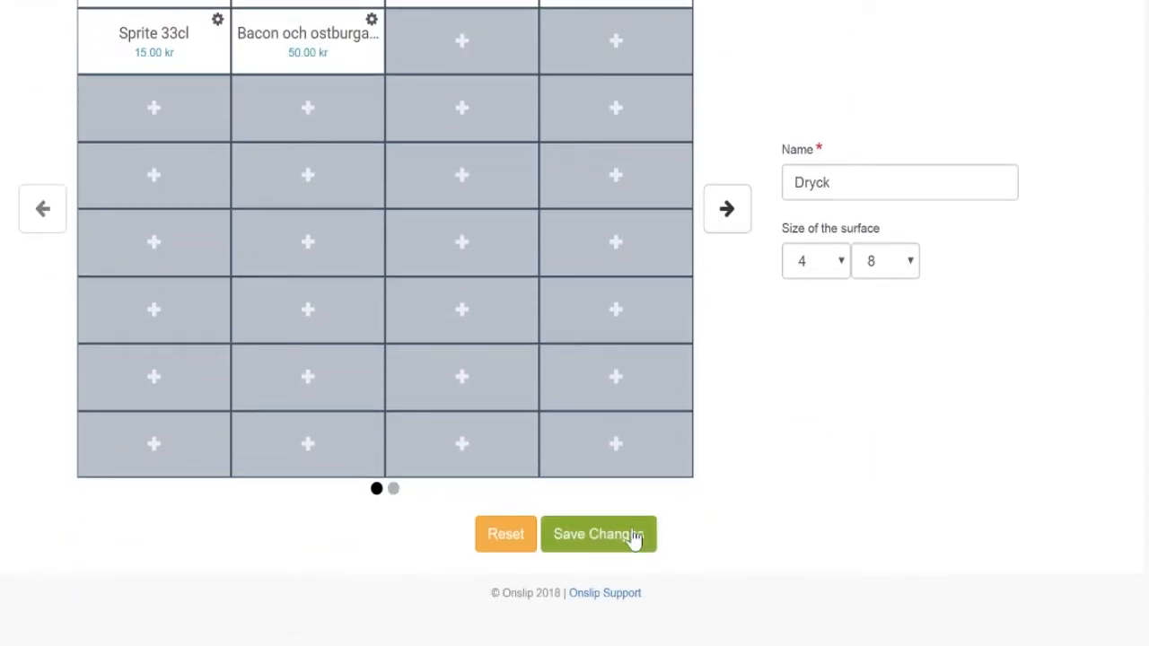
click(633, 536)
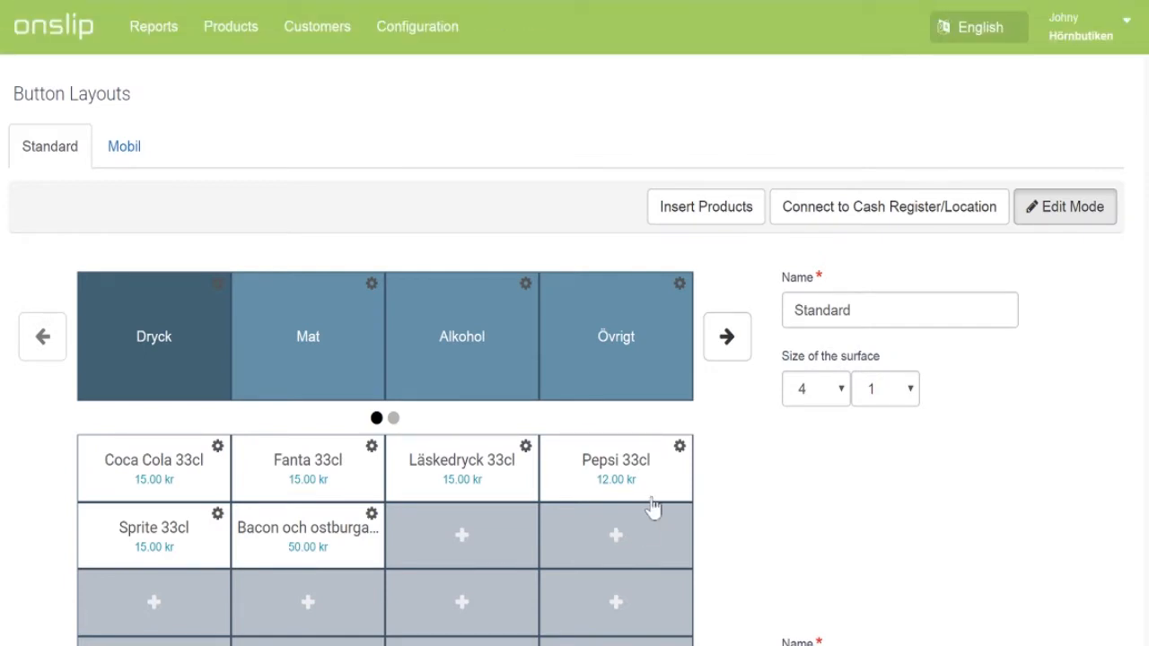
Step: Insert all five Mat category products into the Standard button layout at once
click(745, 224)
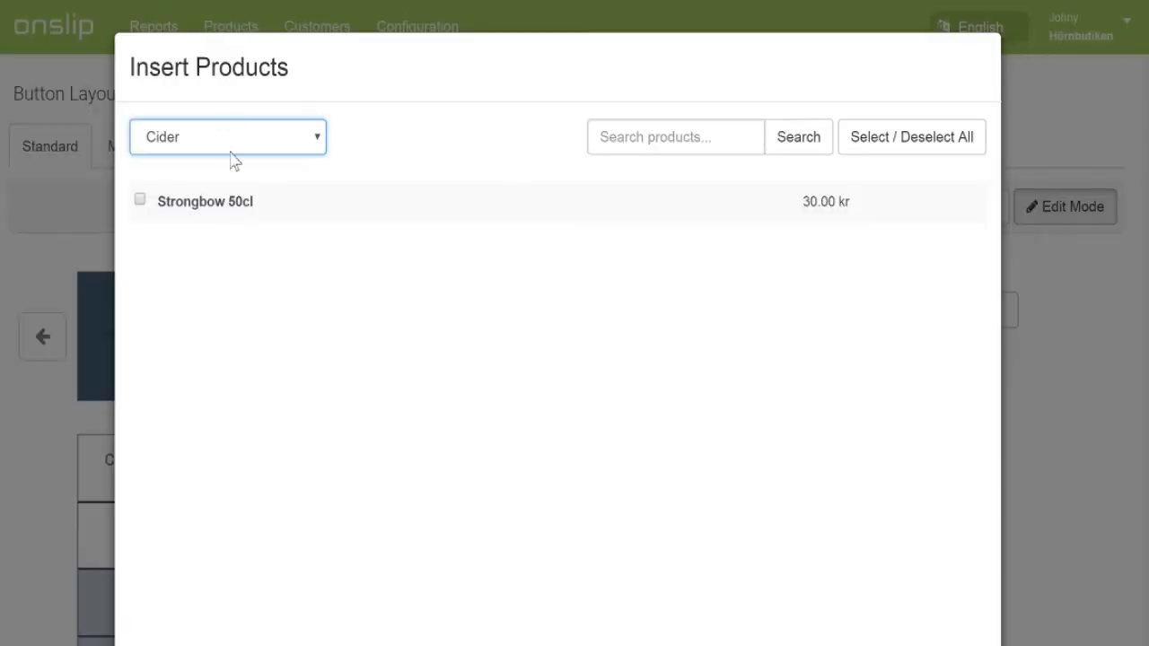
click(230, 274)
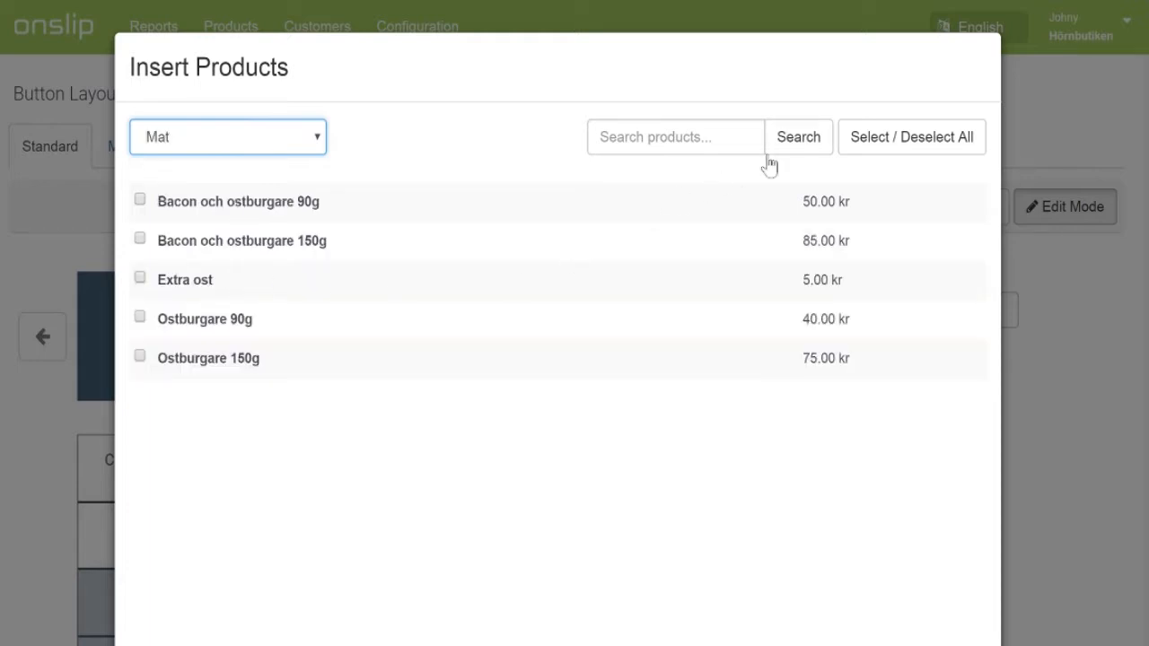
click(877, 150)
scroll(877, 152, down, 2)
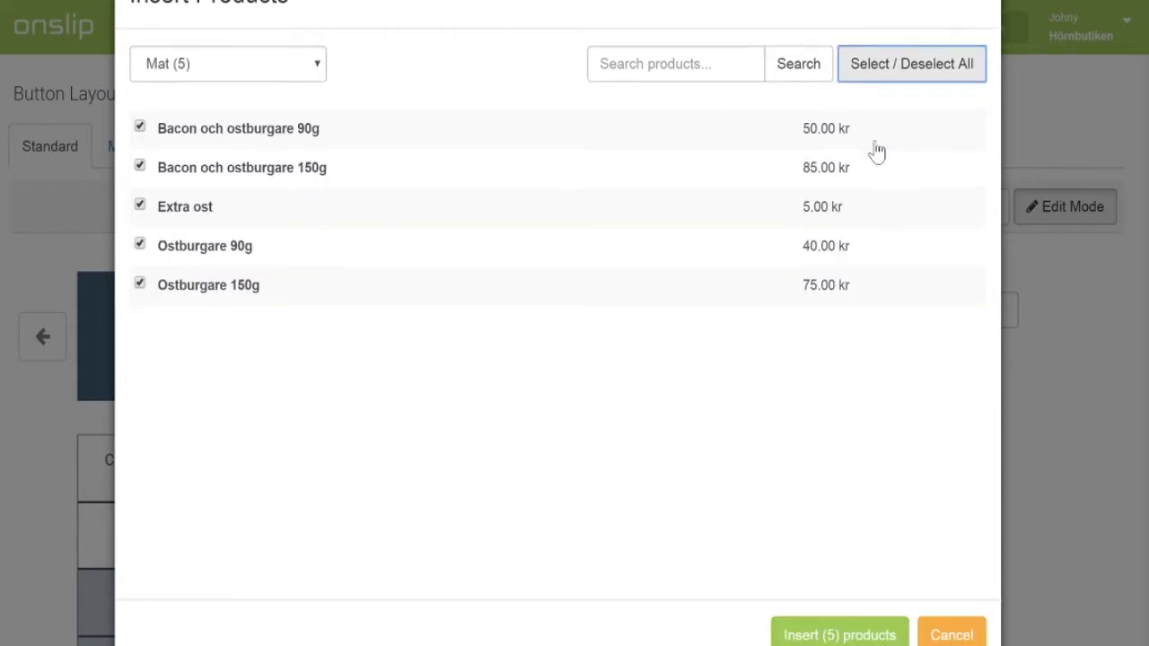
click(852, 593)
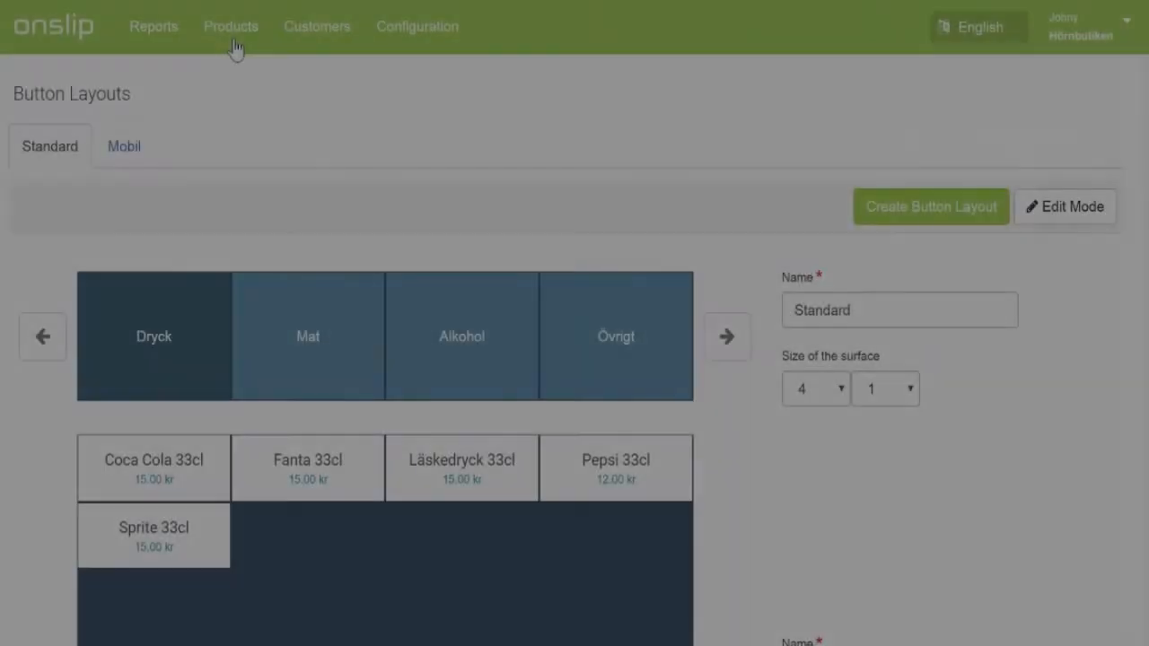
Step: Go to Products > Inventory Management and start a new Incoming Delivery
click(234, 47)
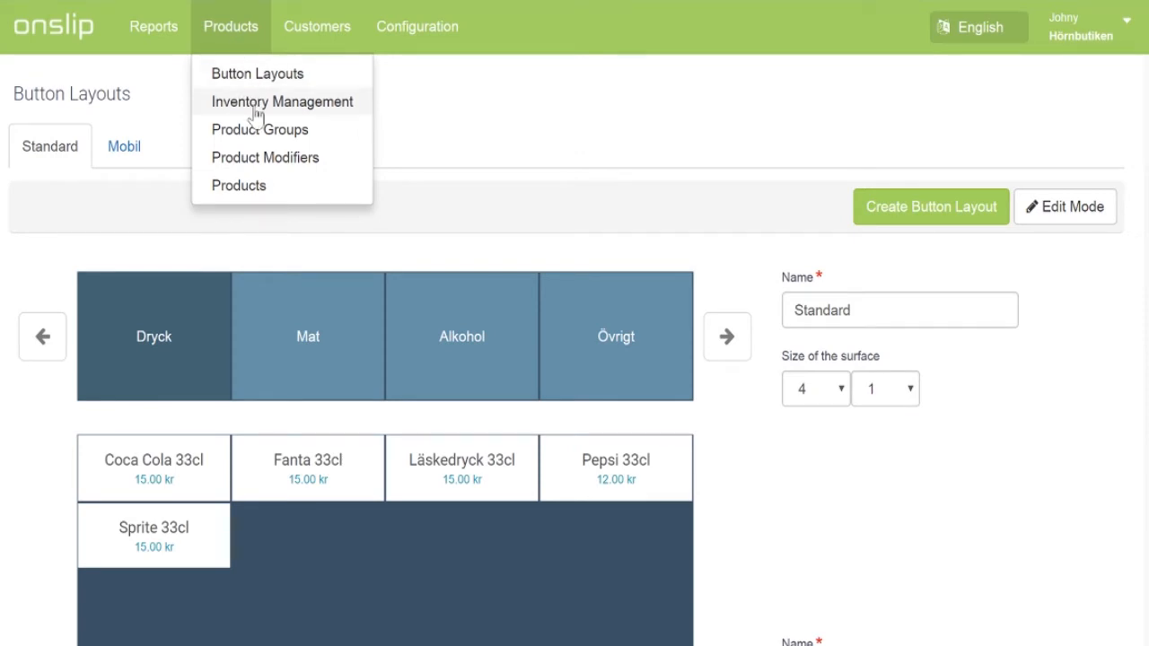
click(256, 103)
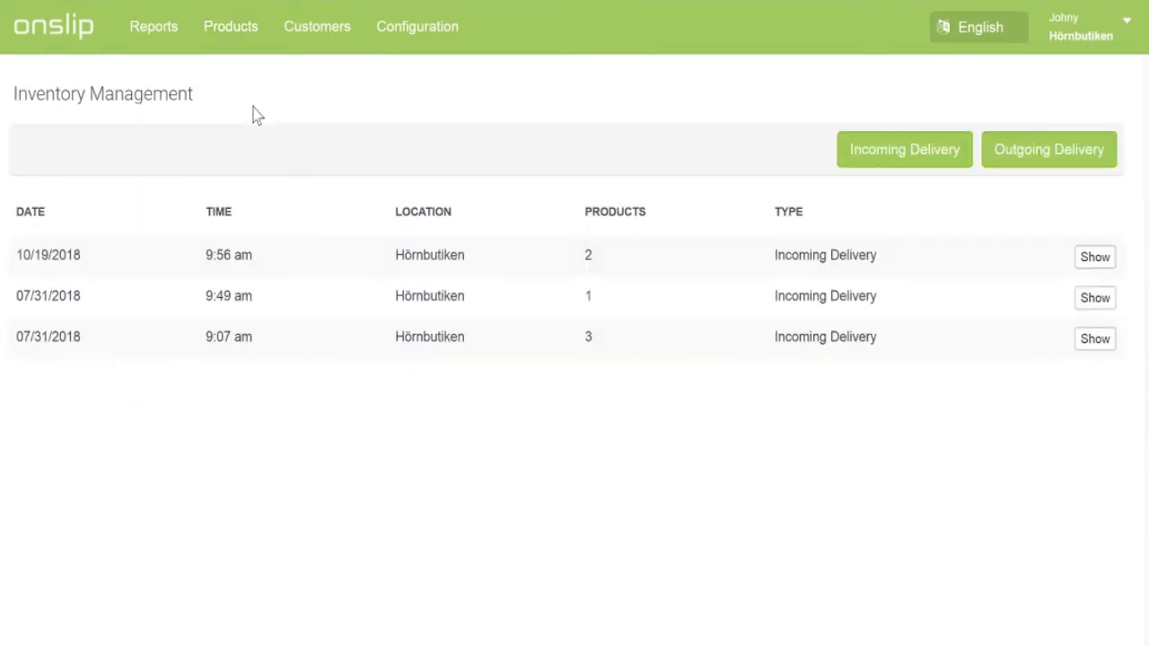
click(842, 153)
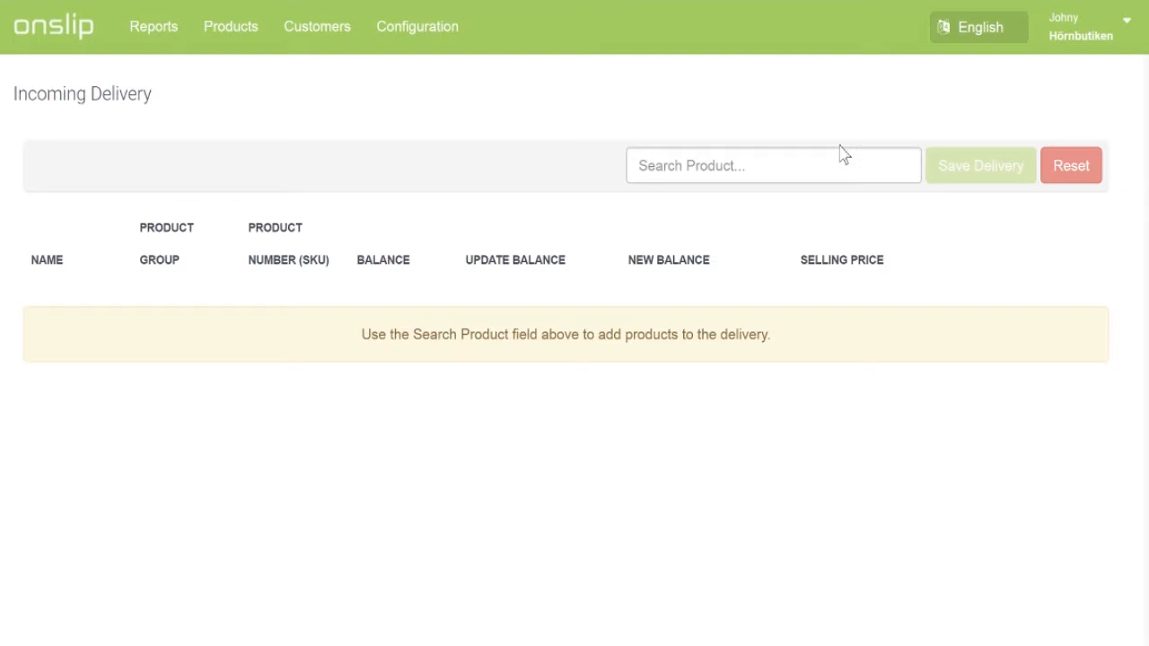
Step: Receive 5 Coca Cola 33cl, found by searching '33', and save the delivery
click(779, 174)
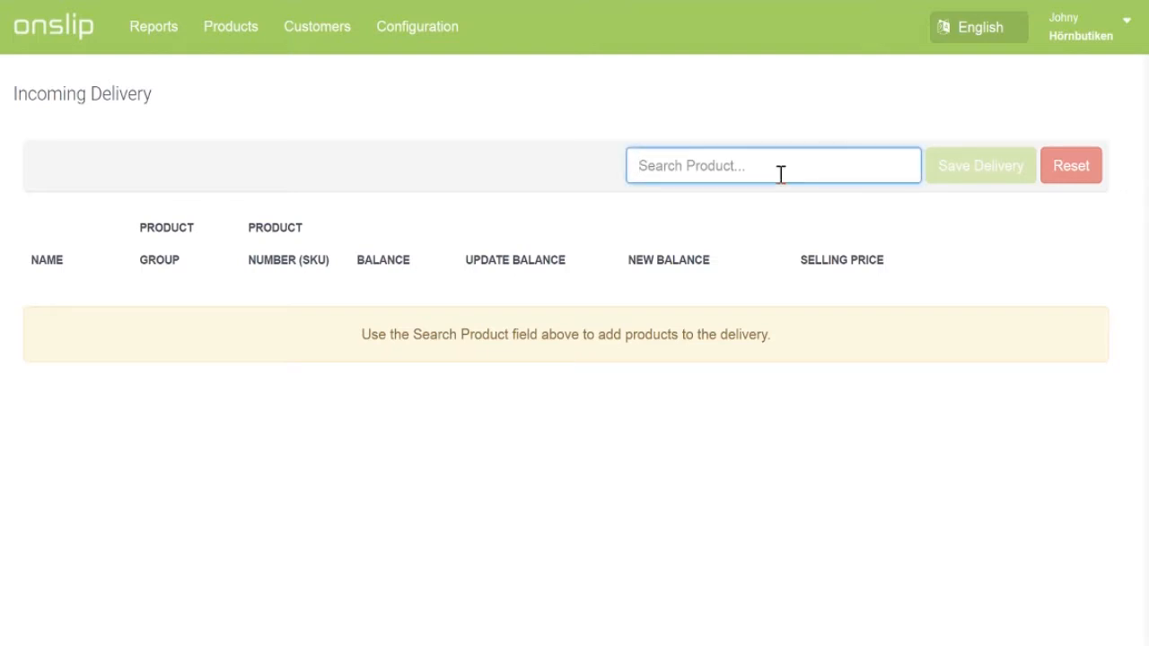
text(33)
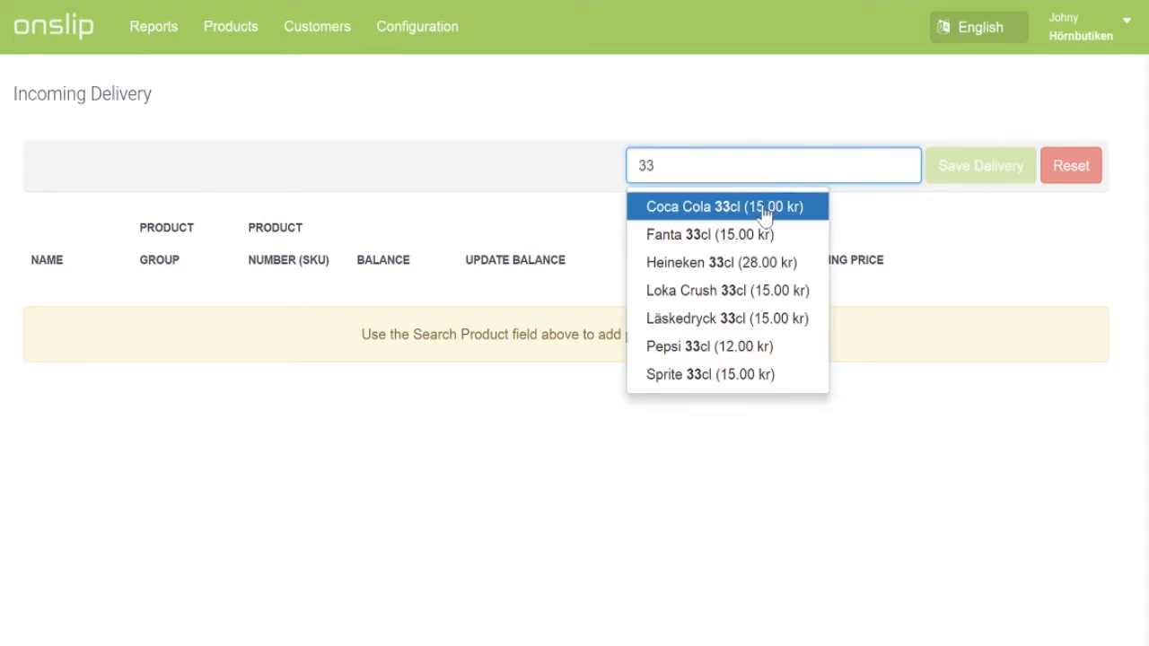
click(764, 213)
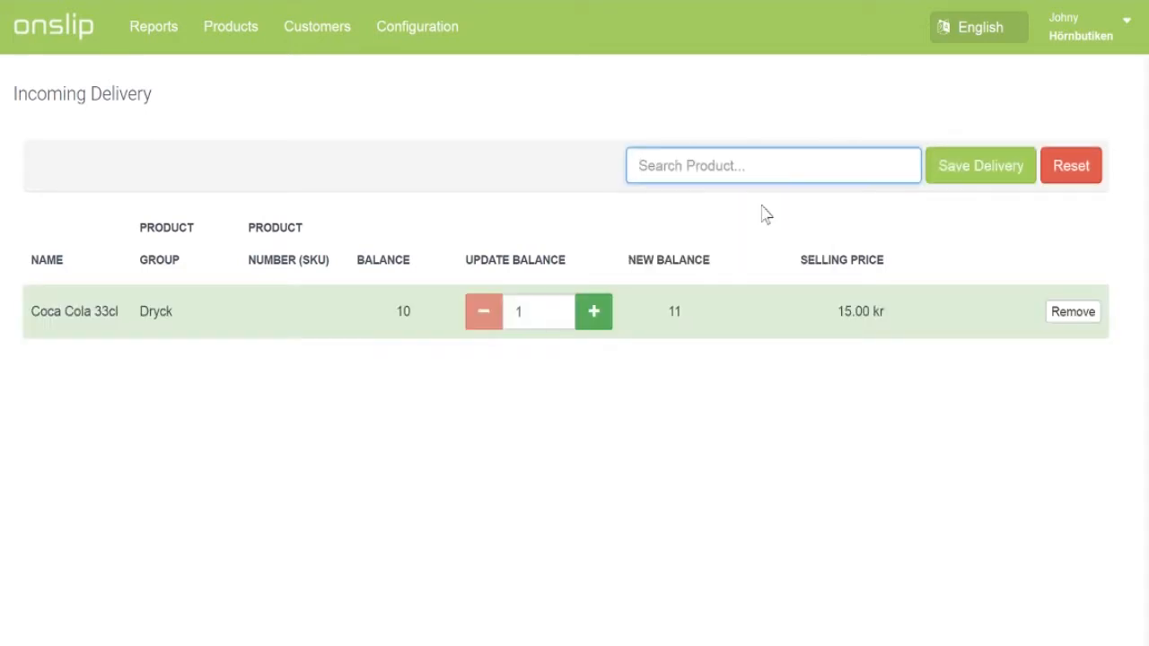
click(608, 312)
double_click(607, 312)
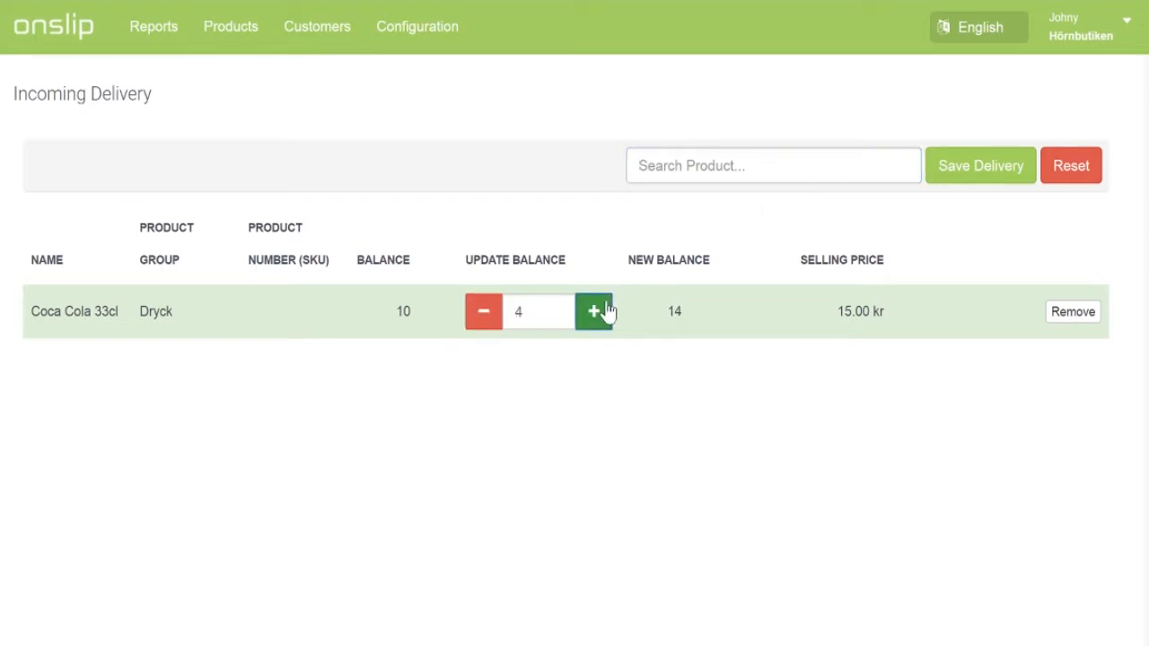
click(608, 311)
click(985, 163)
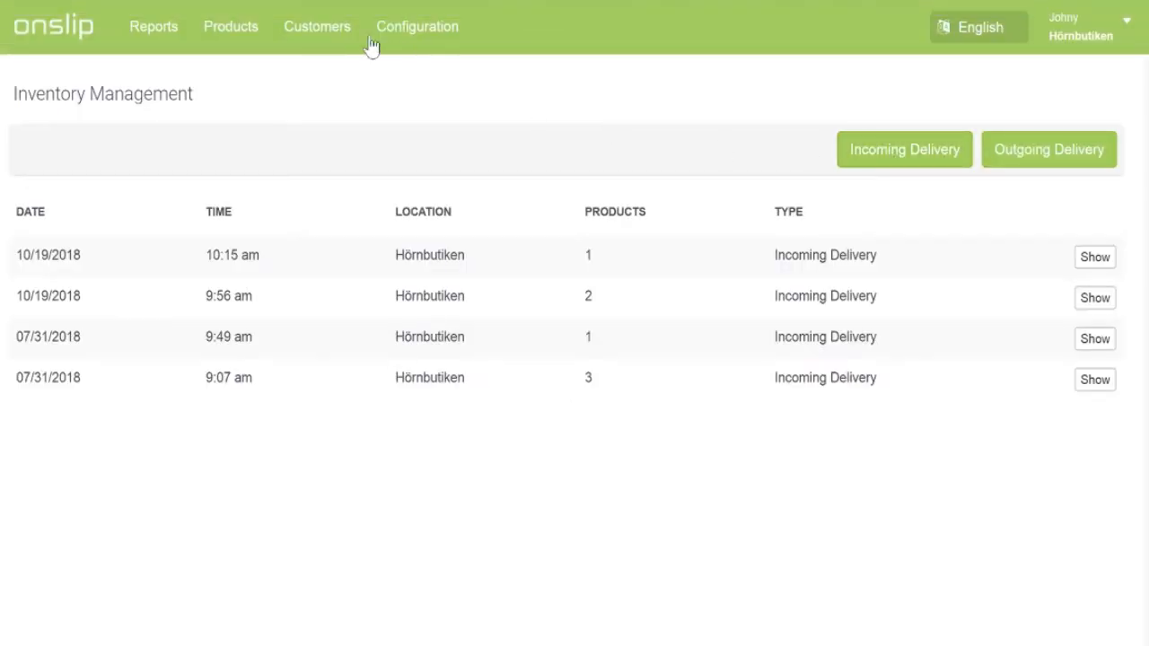
Step: Open Customers > Customers to view the four customer entries
click(337, 40)
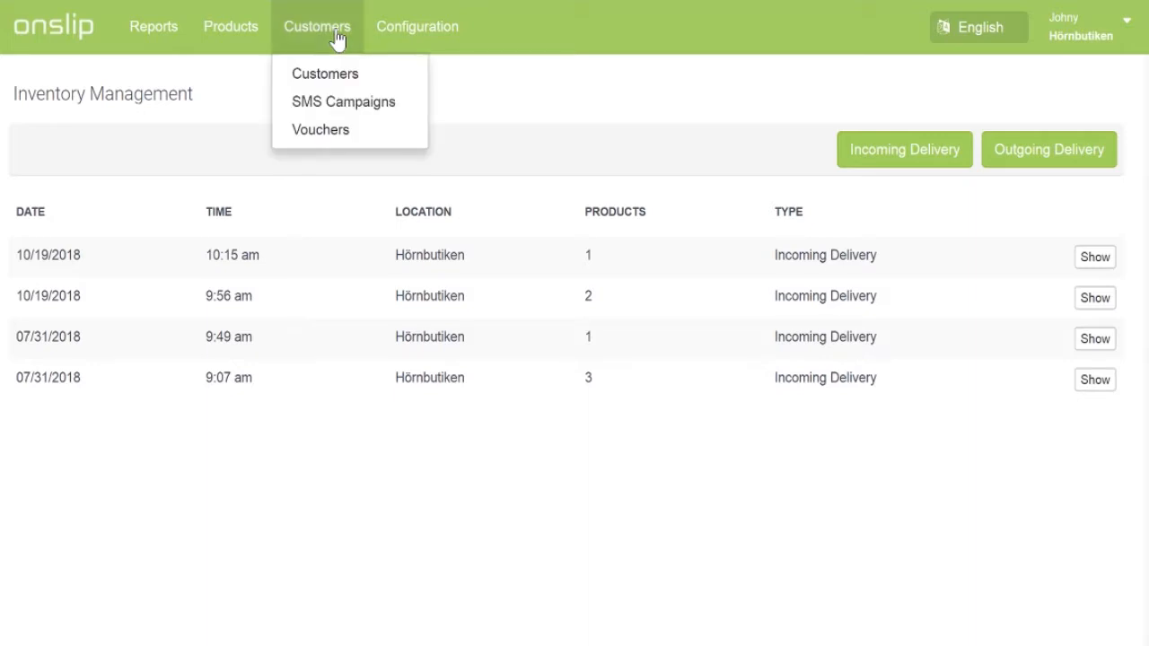
click(362, 85)
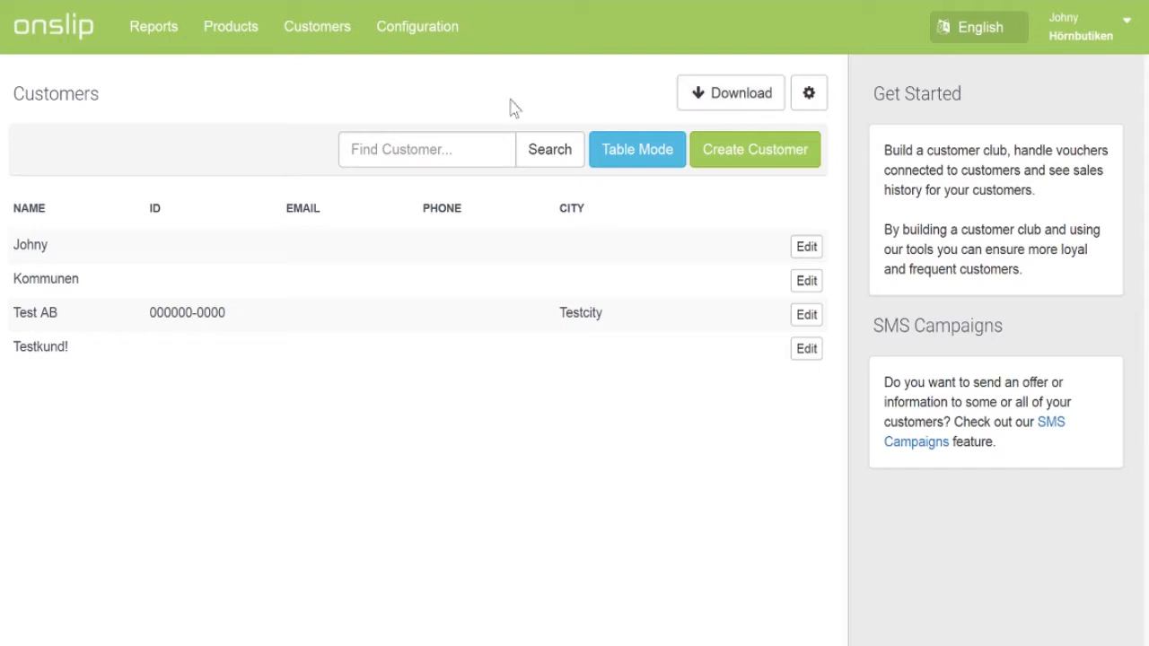
click(321, 42)
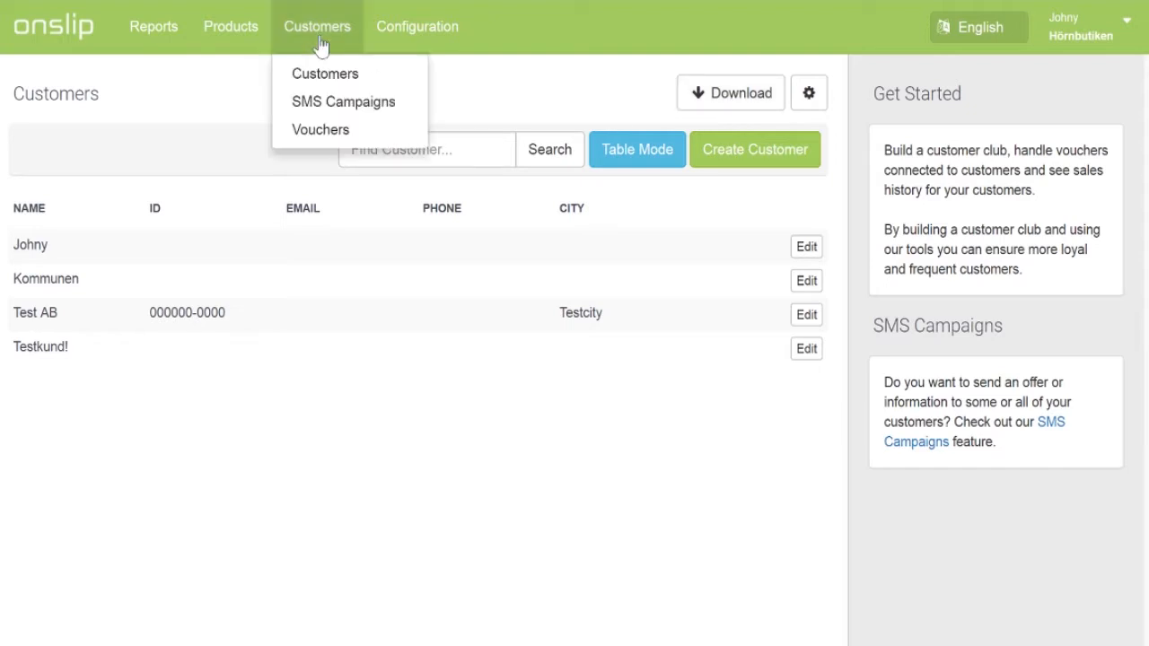
Step: Review past SMS campaigns, then open an empty new campaign from sender Hörnbutiken
click(330, 108)
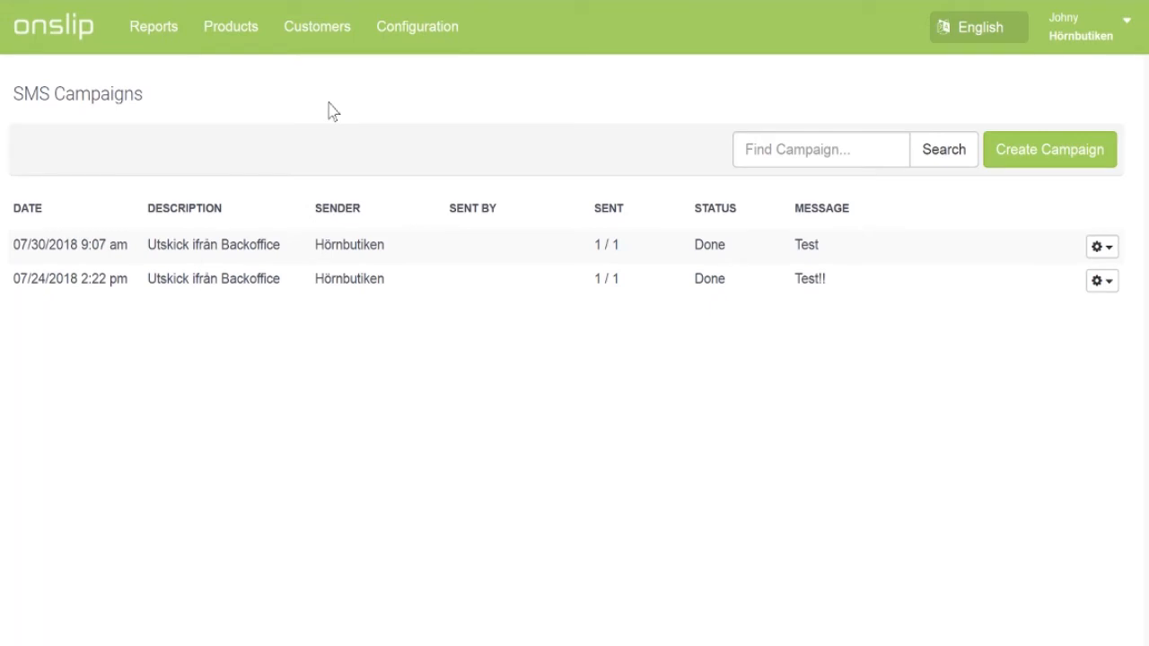
click(1038, 153)
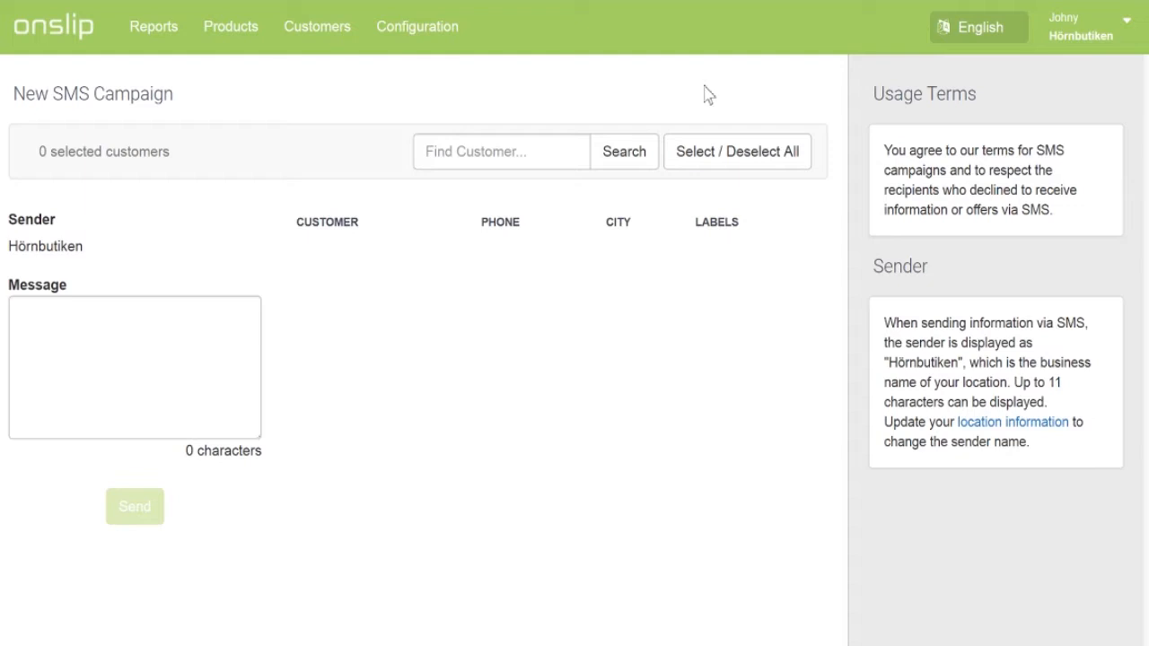
click(334, 34)
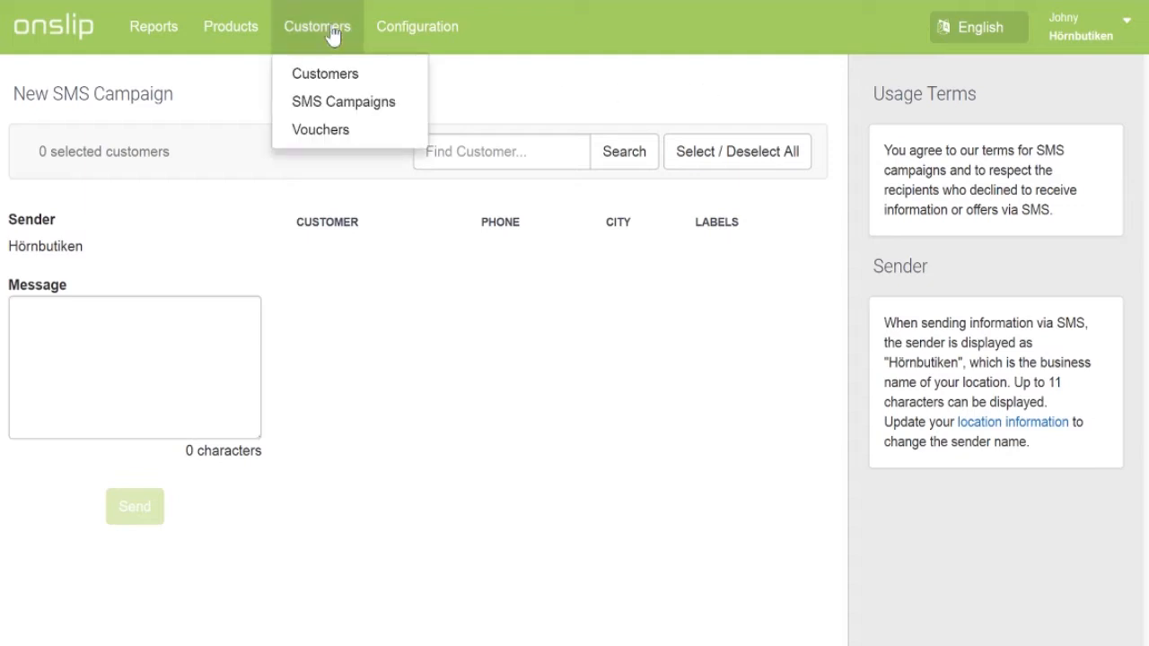
Step: Open the Vouchers page listing eight Presentkort vouchers, 72.00 kr to 960.00 kr
click(336, 140)
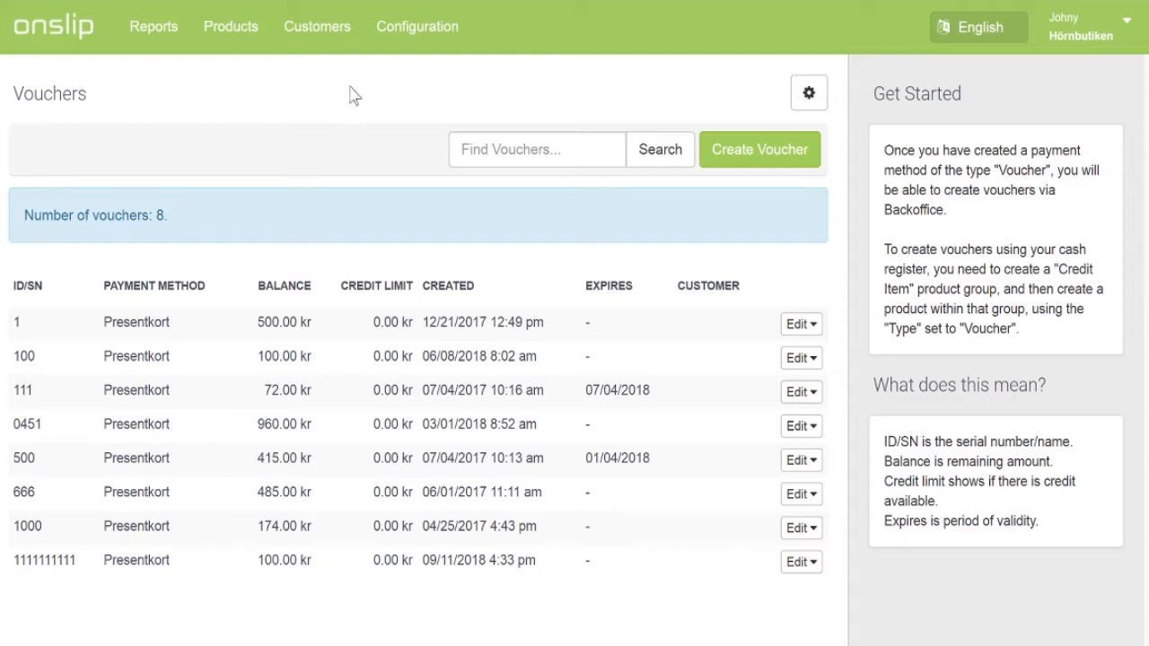
click(416, 46)
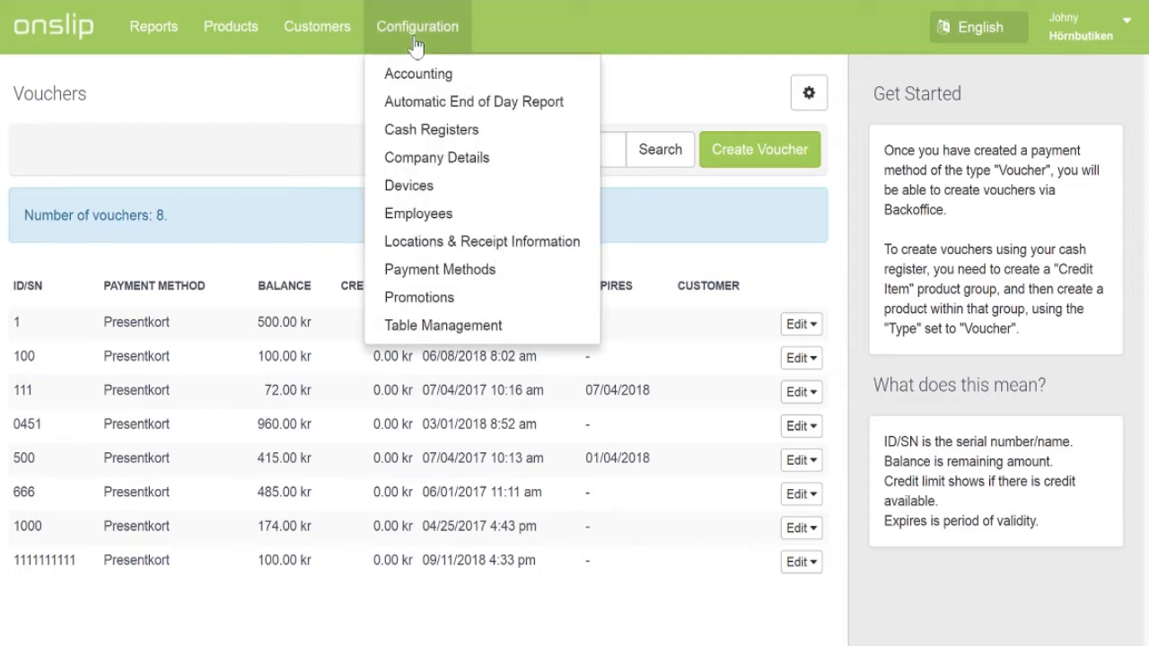
Step: Open Accounting: Cash 1910, Card 1920, Presentkort 2421, Swish 1920
click(448, 80)
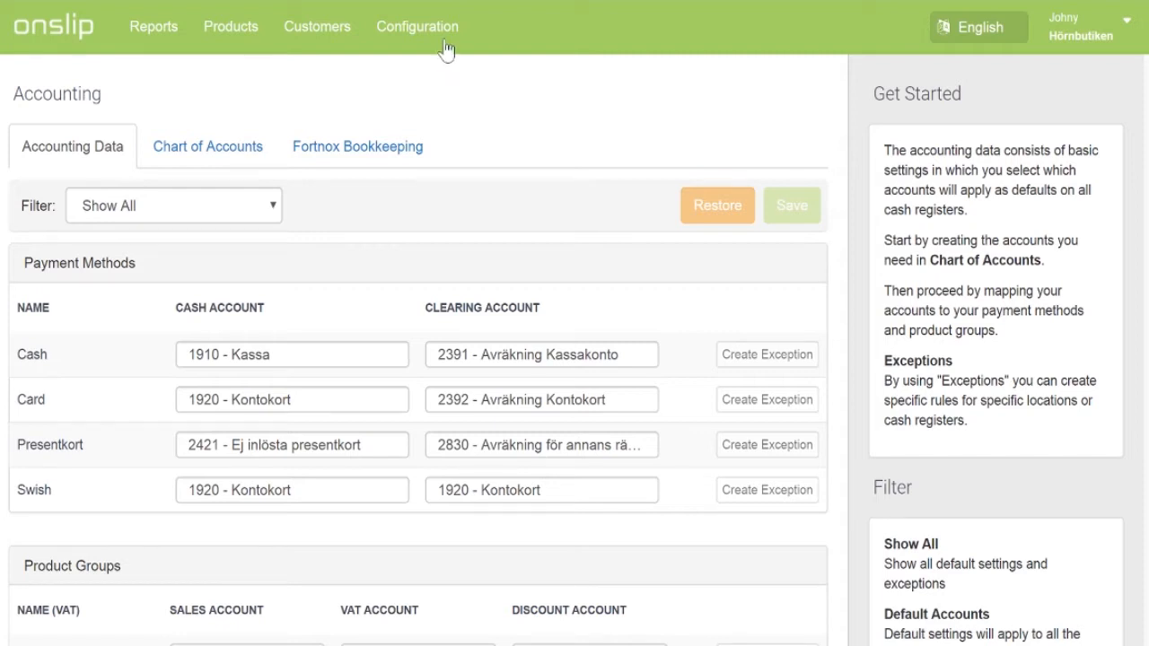
click(446, 50)
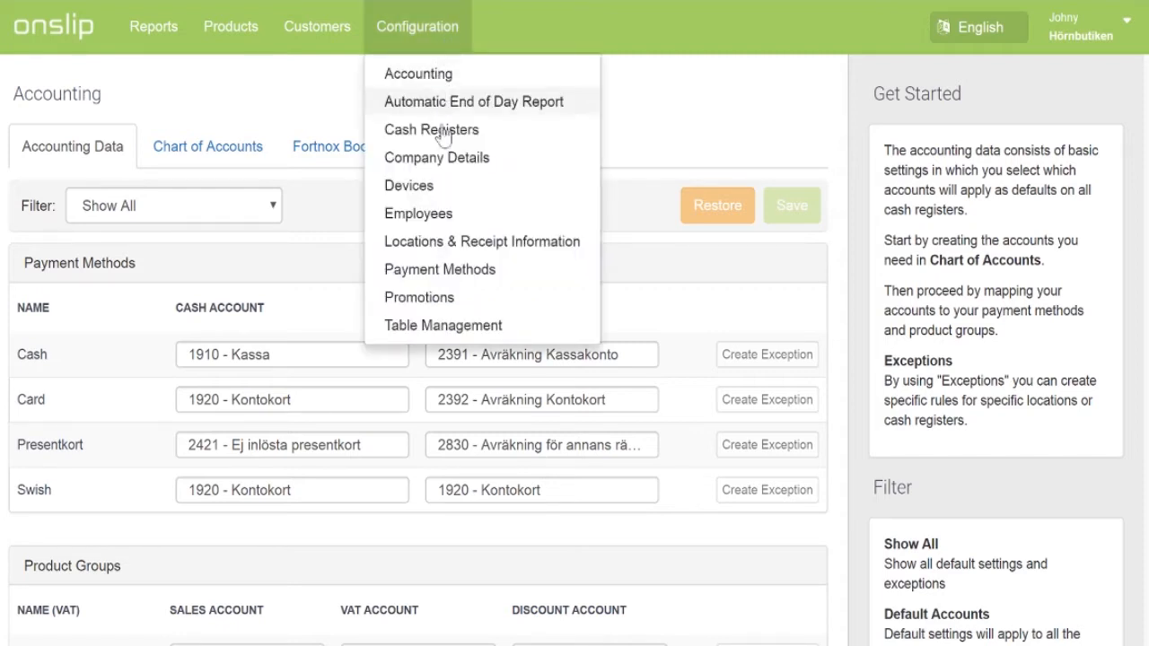
Step: Review the Employees list and open a blank Create Employee form
click(446, 215)
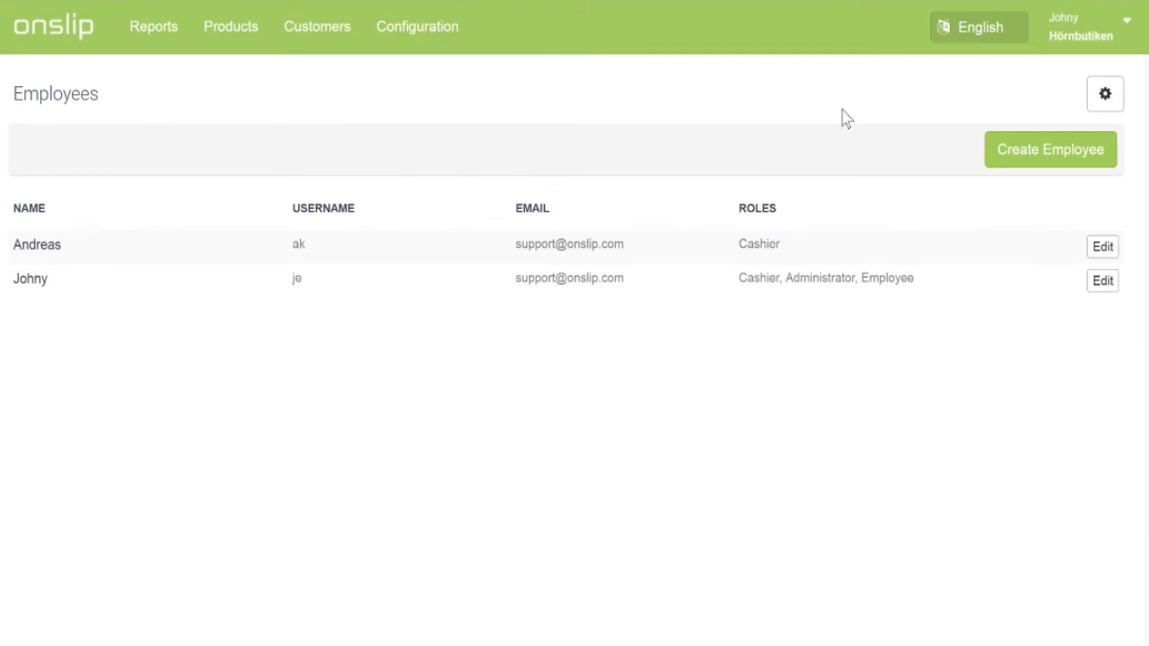
click(1020, 149)
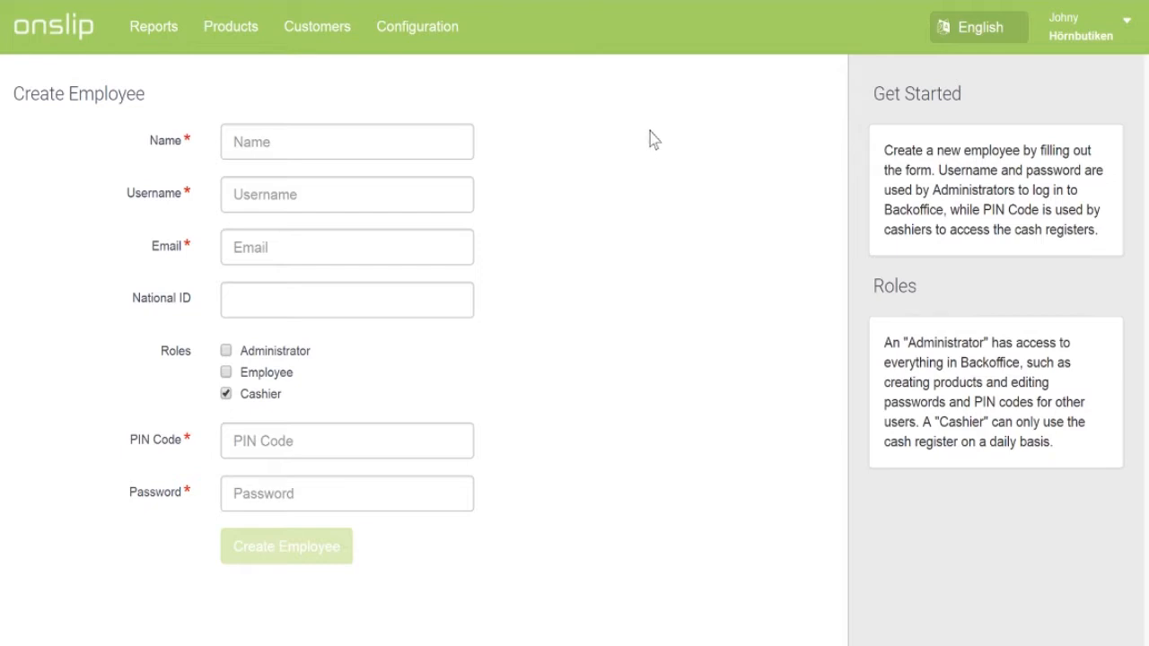
click(400, 50)
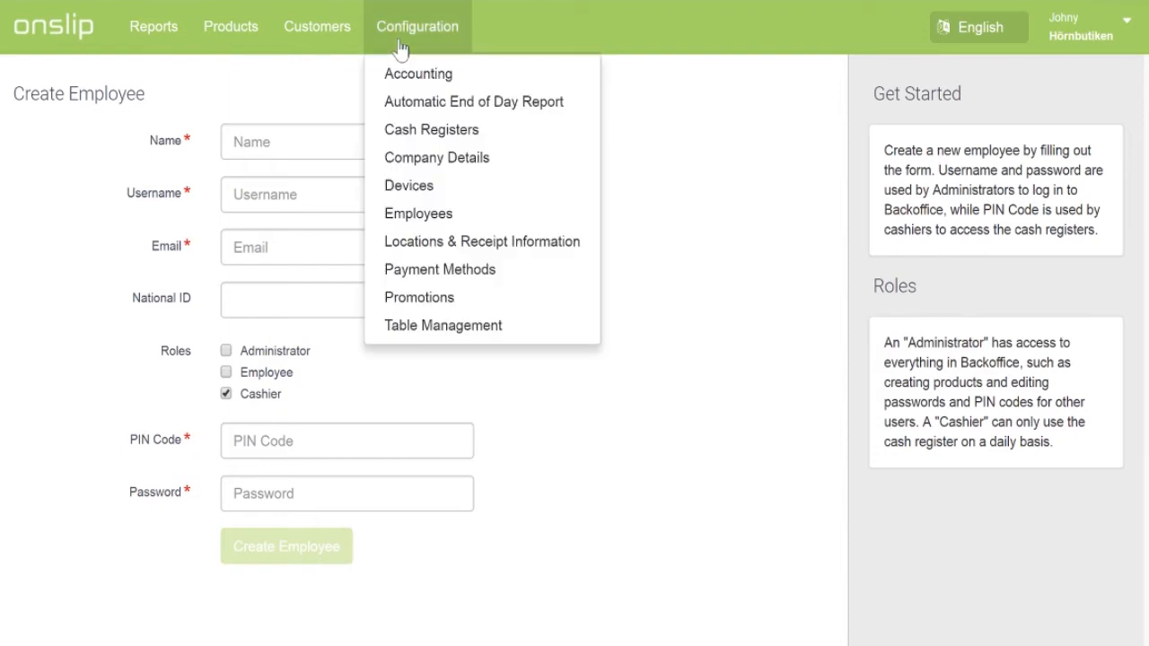
Step: Open Hörnbutiken's Edit Location form under Locations & Receipt Information and review it
click(440, 247)
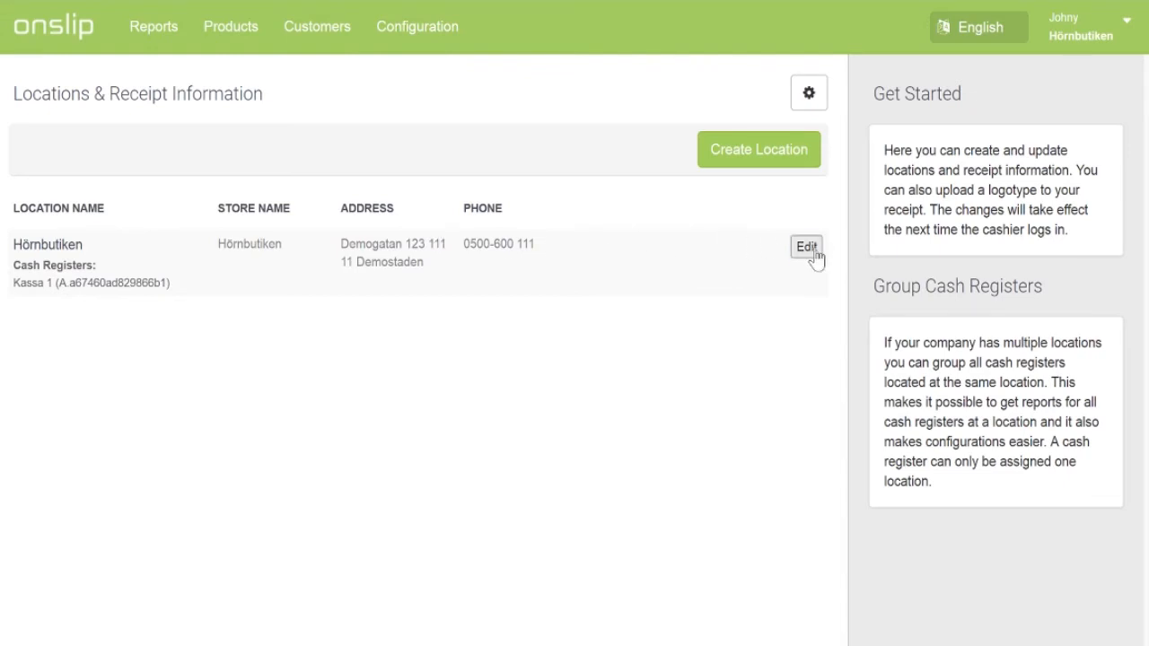
click(813, 253)
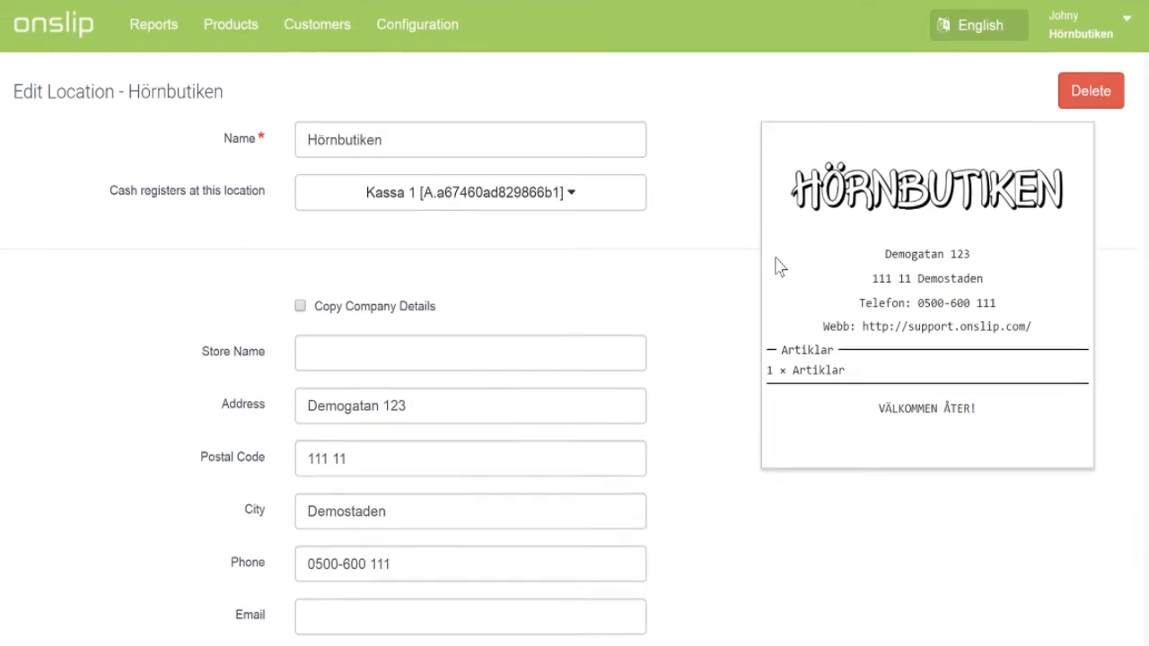
scroll(779, 266, down, 6)
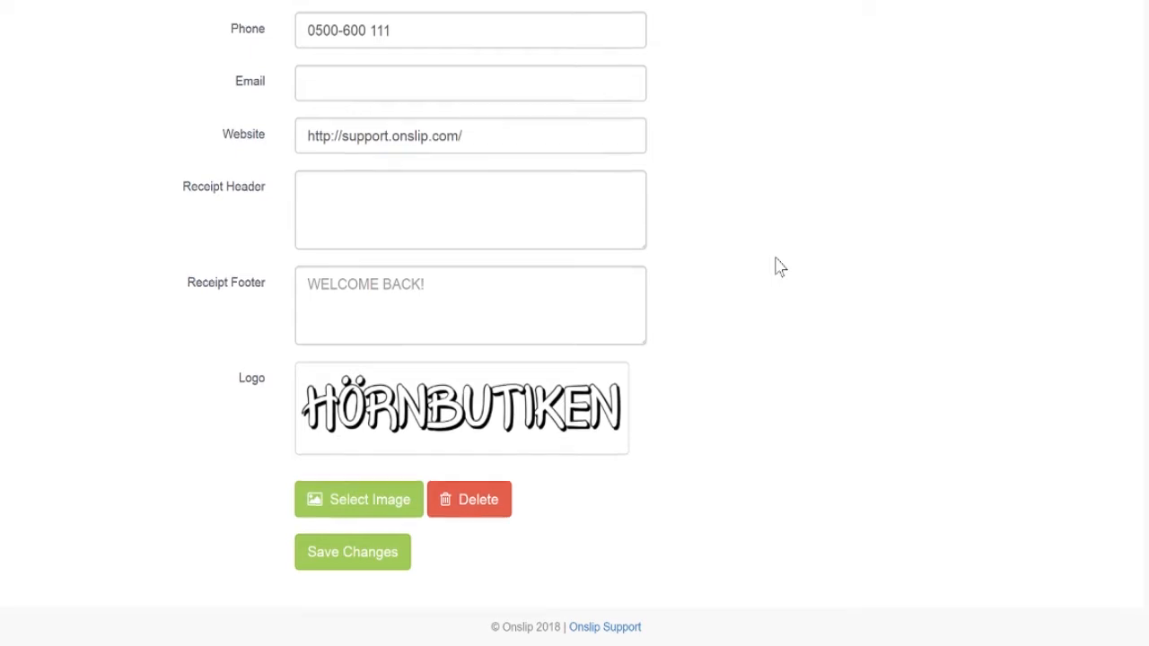
scroll(779, 267, up, 6)
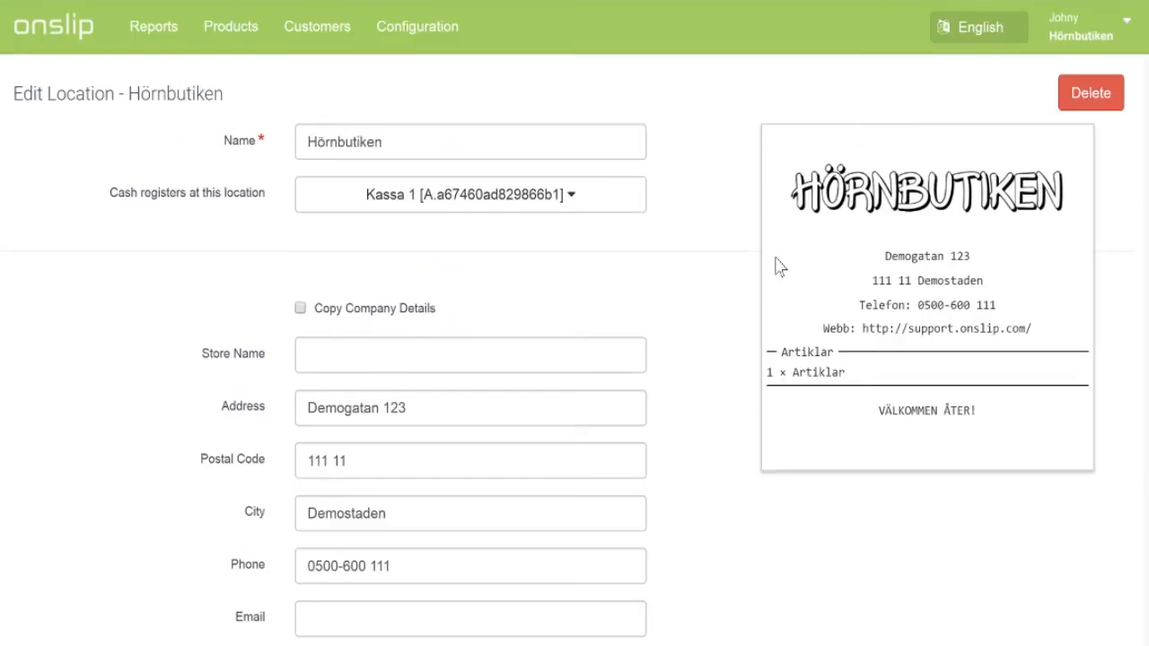
Step: Open Configuration > Payment Methods, listing Presentkort (Voucher) and Swish (Custom)
click(430, 35)
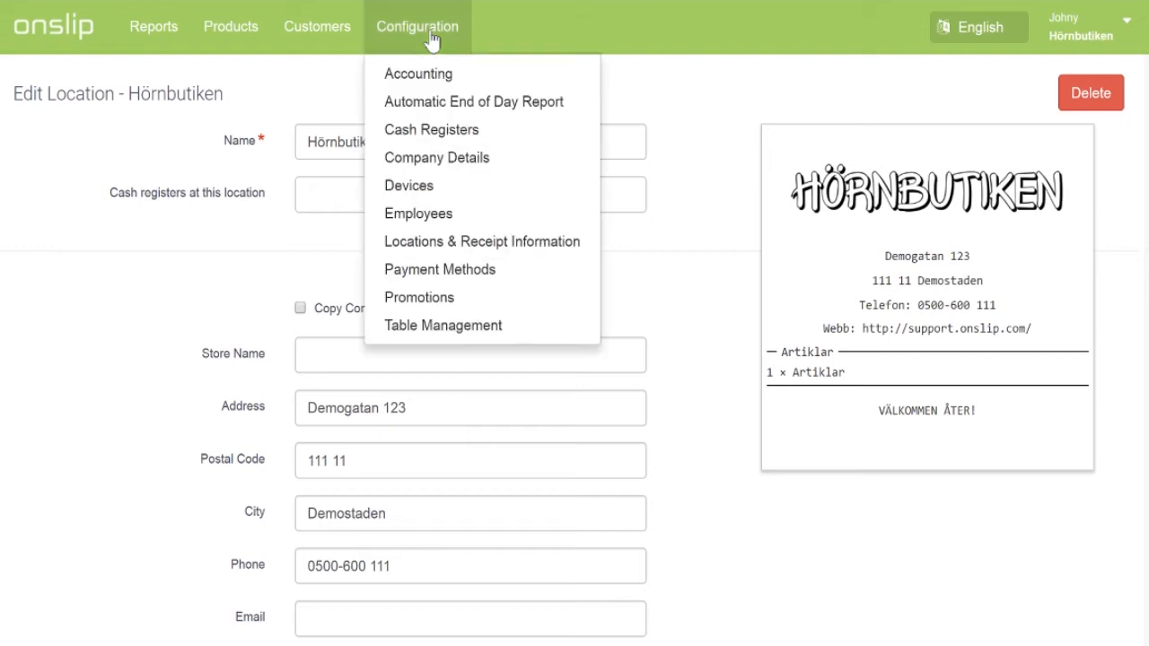
click(442, 273)
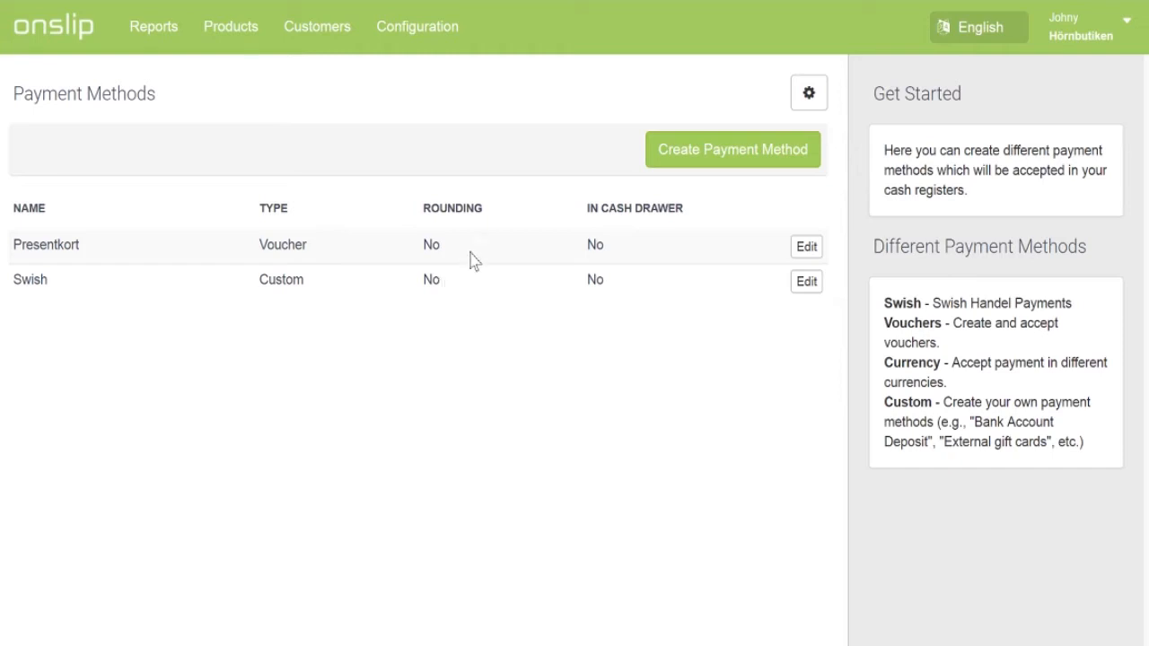
click(431, 32)
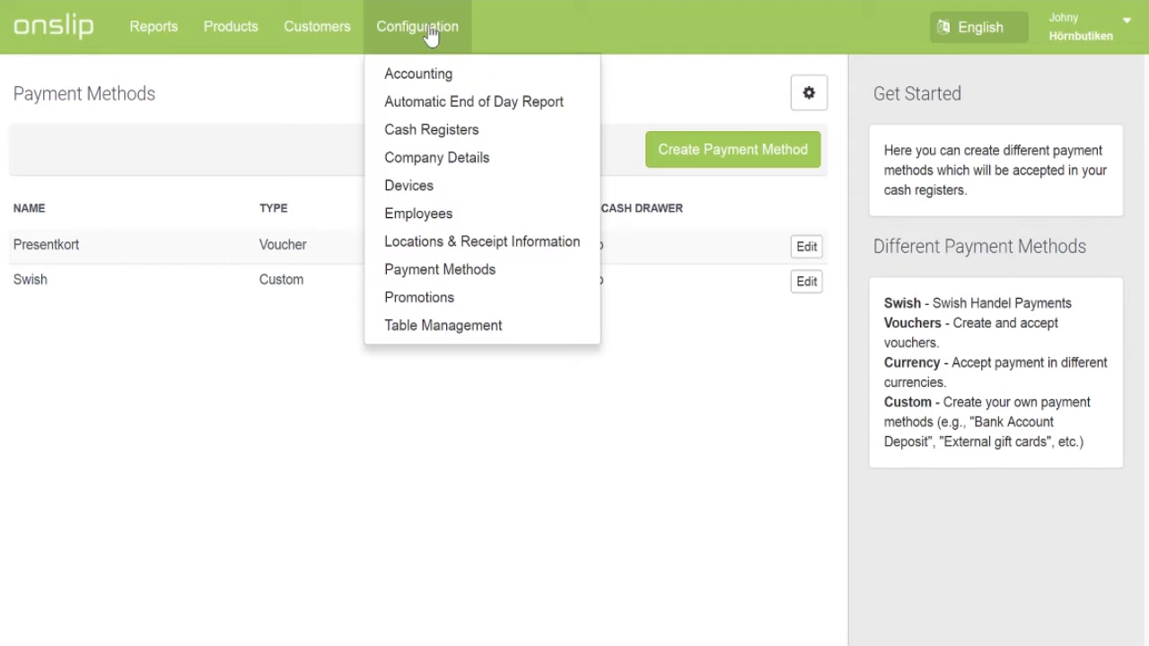
Step: From the Promotions list, start a new promotion and keep the Percentage discount type with match quantity 1
click(445, 308)
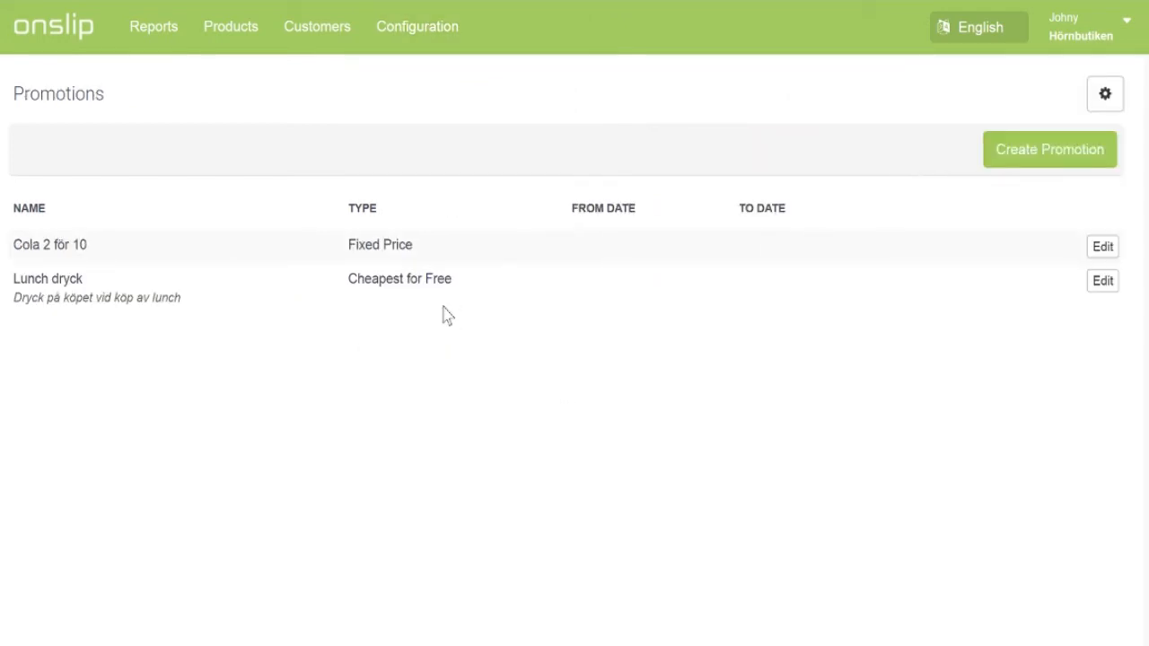
click(1038, 161)
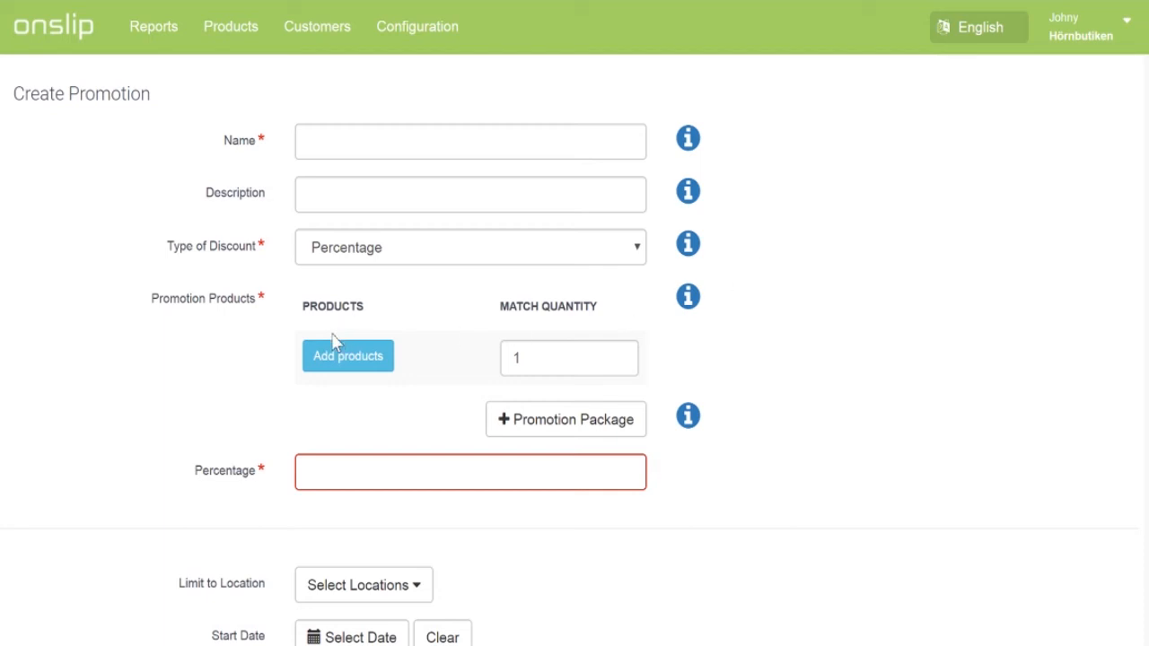
click(404, 257)
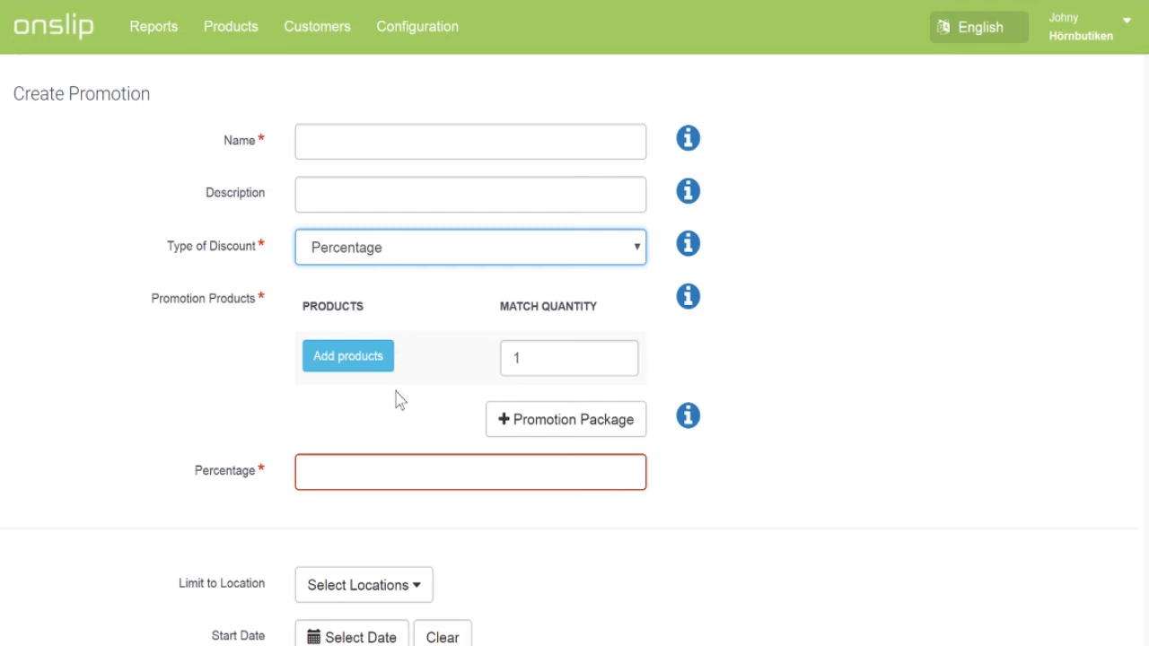
click(402, 429)
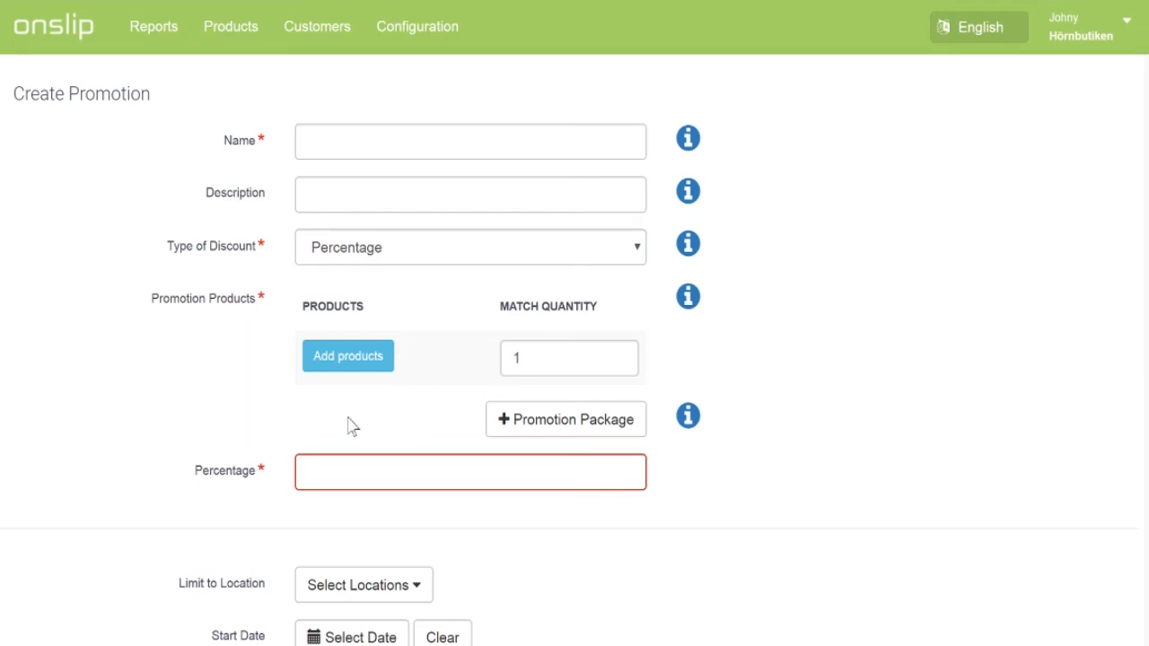
scroll(89, 393, down, 4)
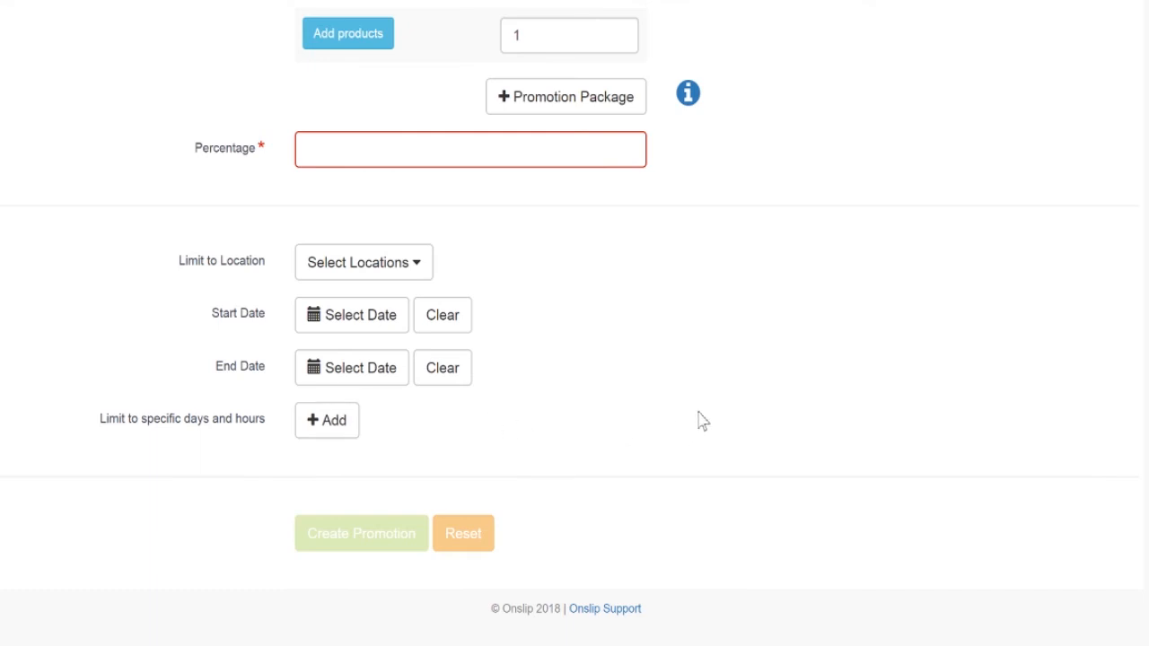
scroll(741, 185, up, 4)
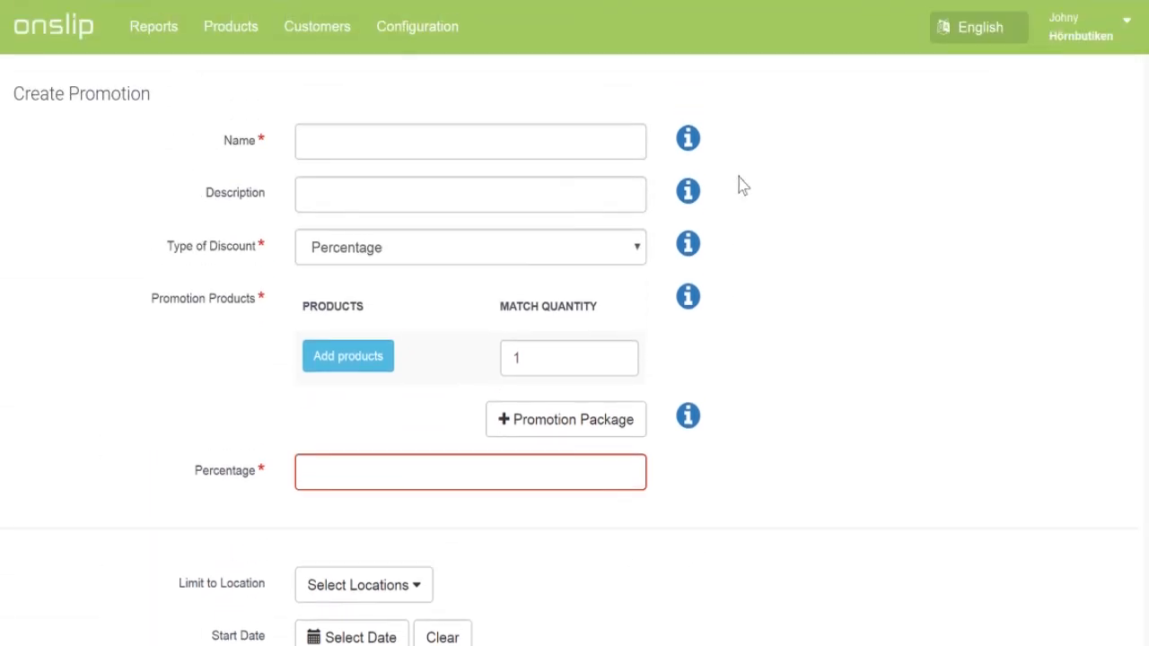
click(434, 45)
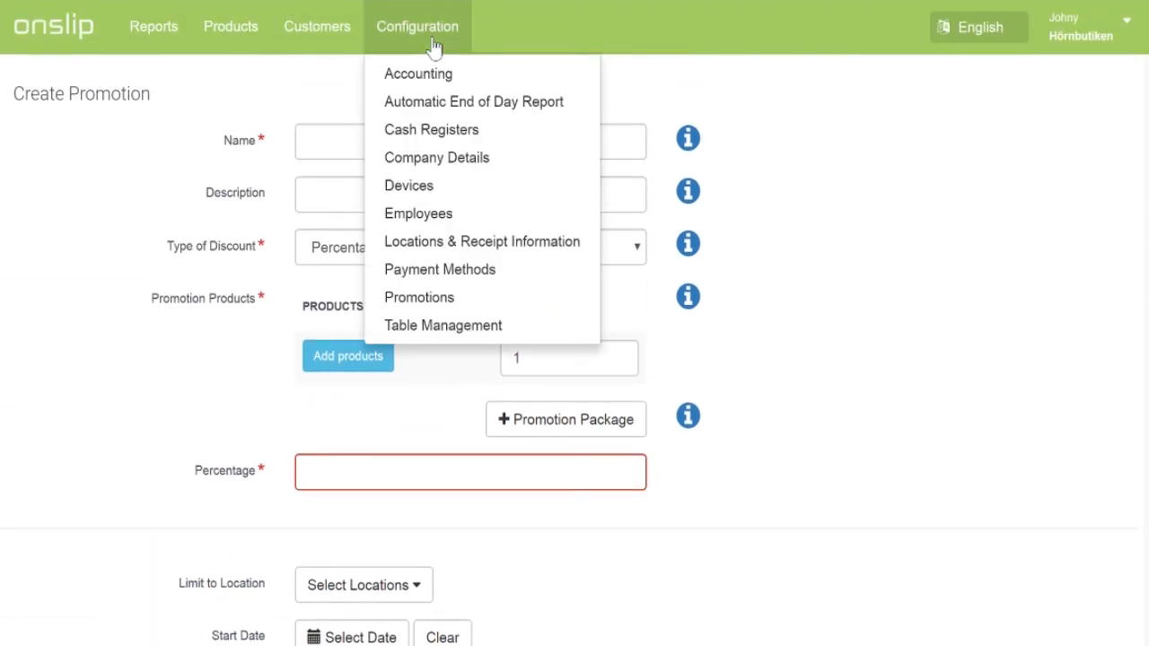
Step: View the Restaurangen table layout with Bord 1–4 and round Bord 5, then return home
click(477, 328)
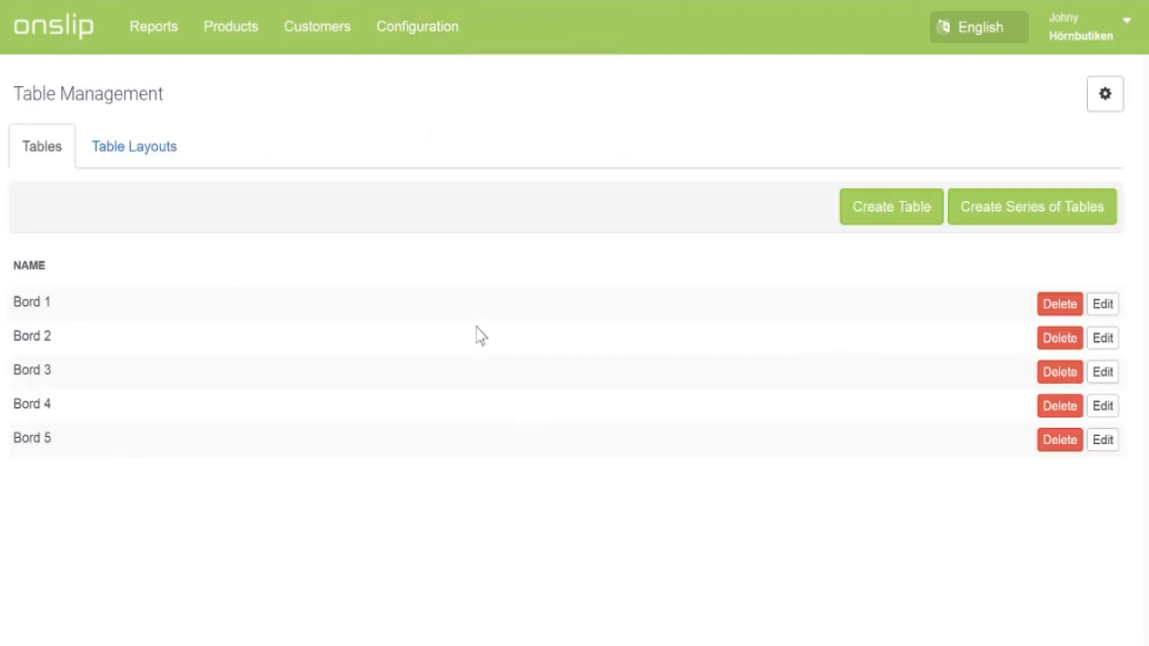
click(118, 149)
scroll(106, 232, down, 3)
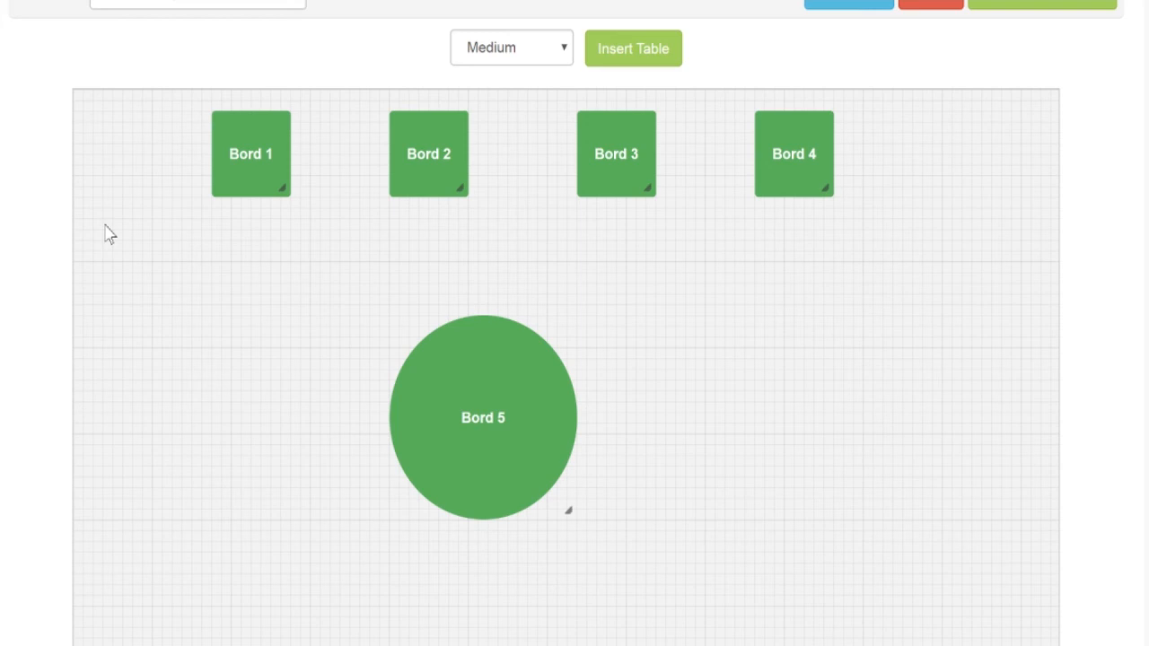
scroll(105, 233, up, 3)
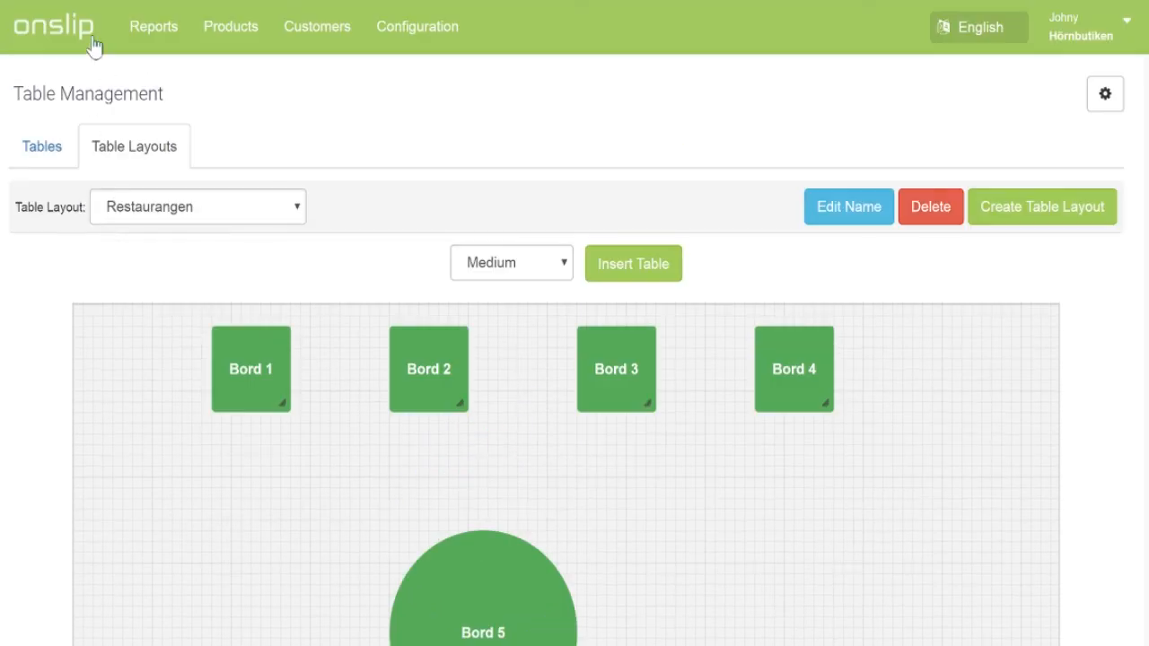
click(95, 47)
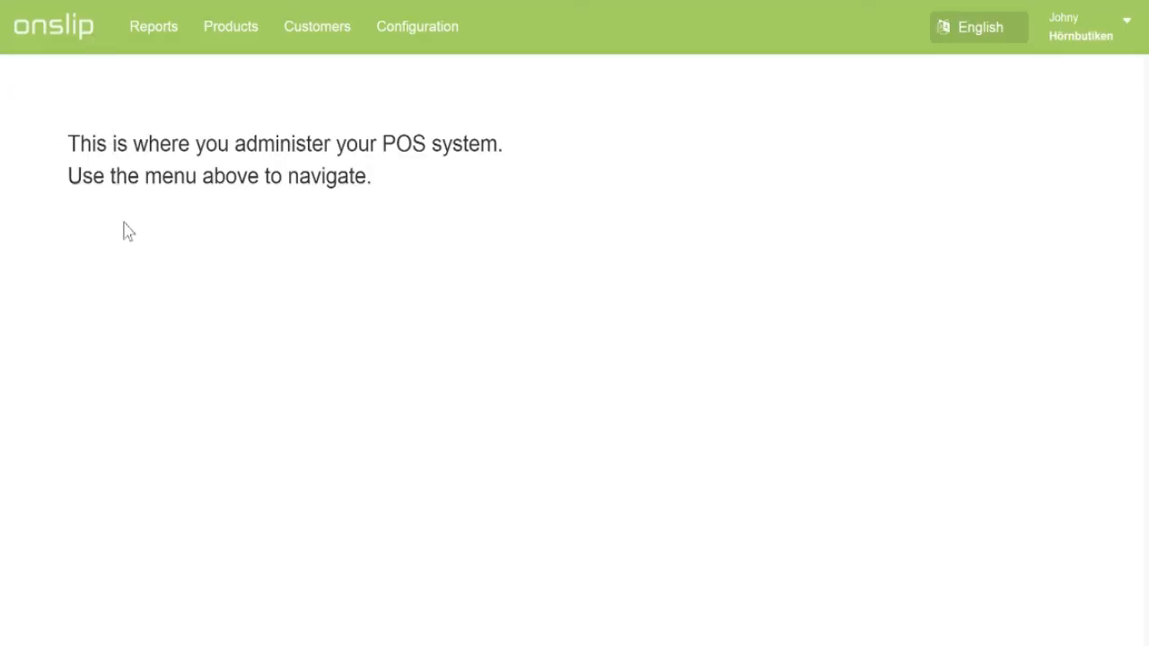